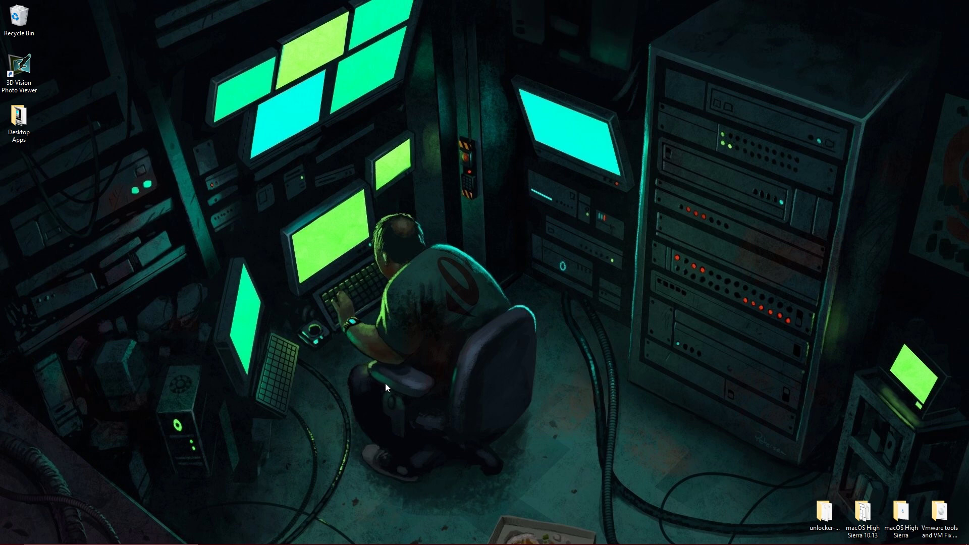
mouse_move(496, 544)
mouse_move(464, 543)
click(334, 534)
click(409, 7)
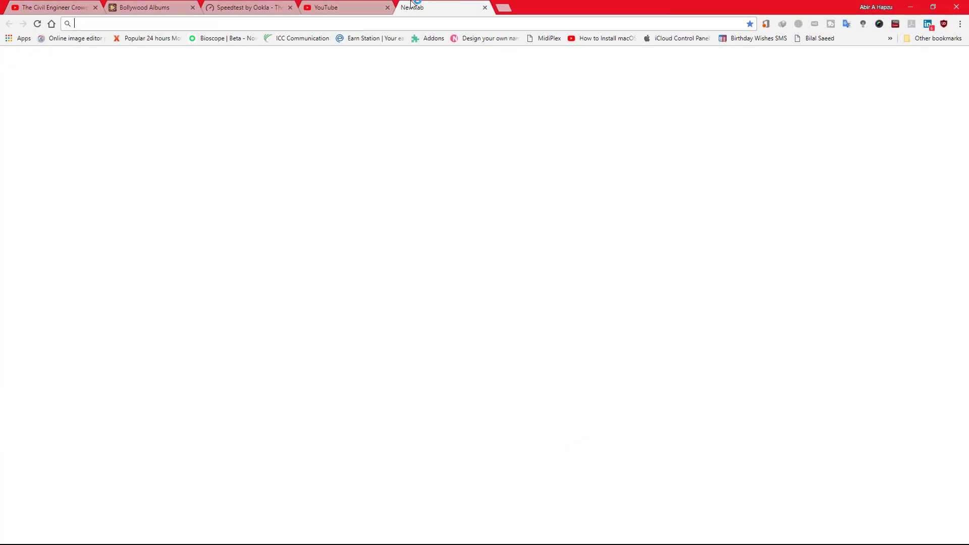
click(910, 7)
right_click(399, 123)
click(410, 153)
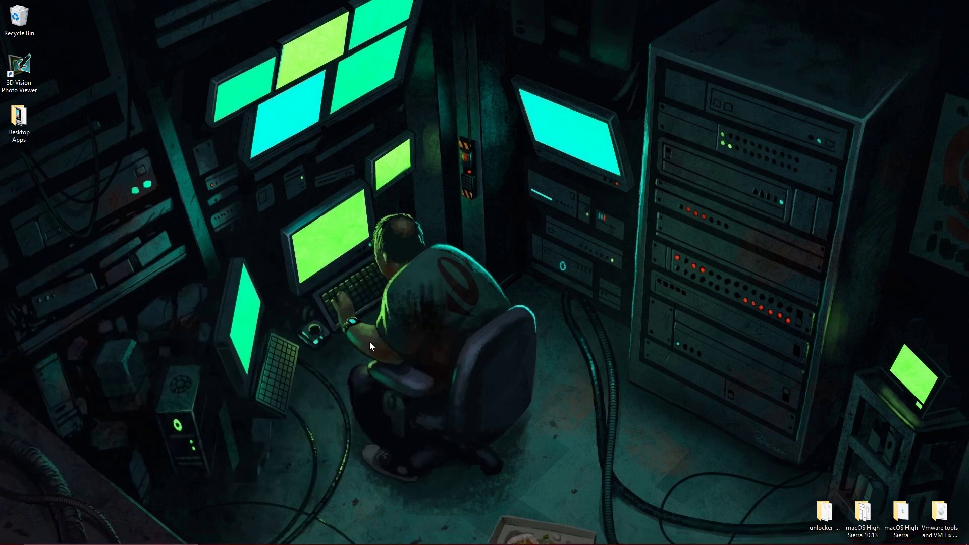
Step: Browse the Old folder inside Videos > Desktop in File Explorer to view its saved screenshots
right_click(313, 535)
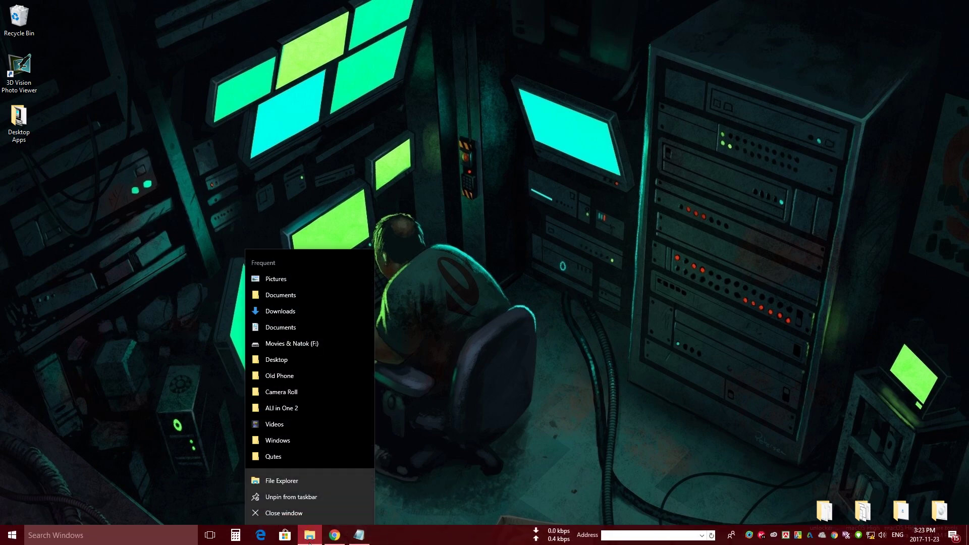
click(313, 391)
double_click(176, 87)
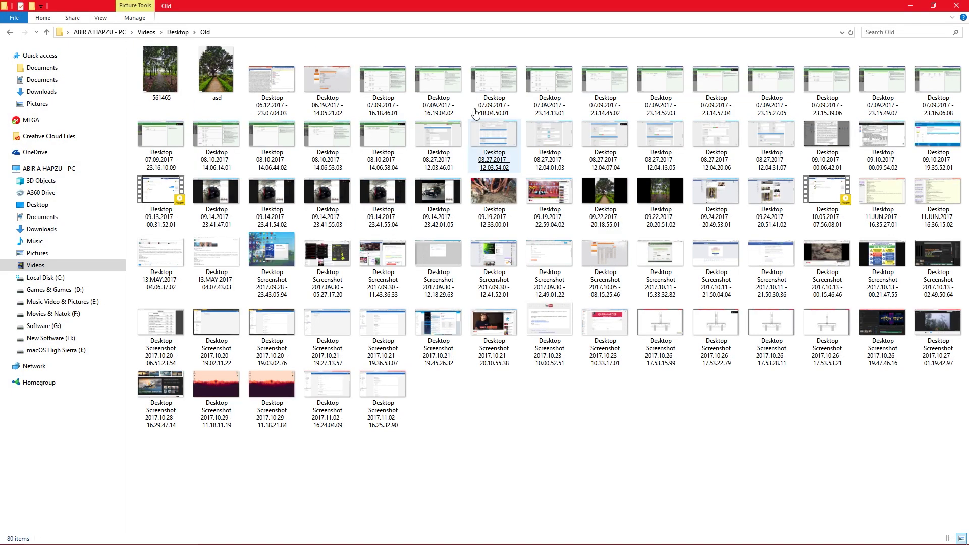
double_click(396, 96)
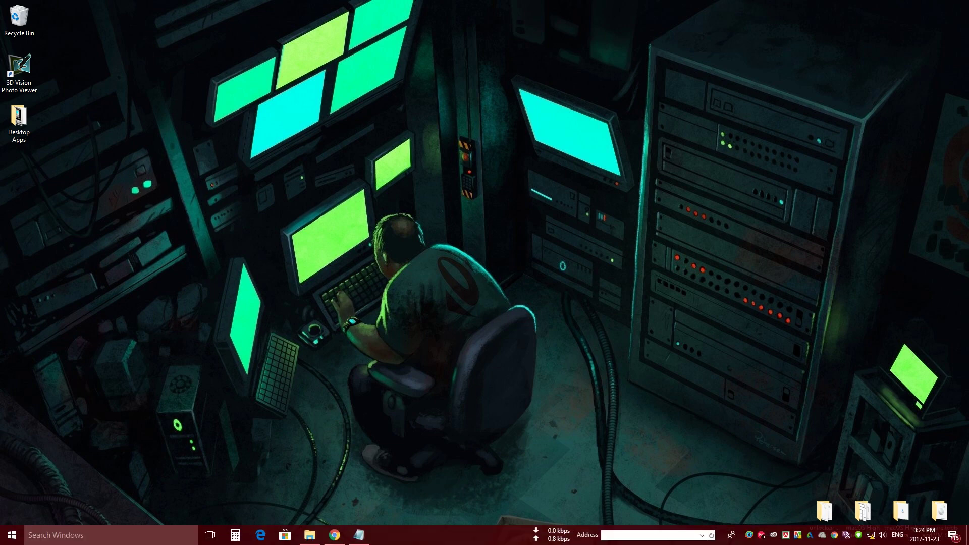
Step: Open the Network & Internet settings and view the network status page
right_click(872, 541)
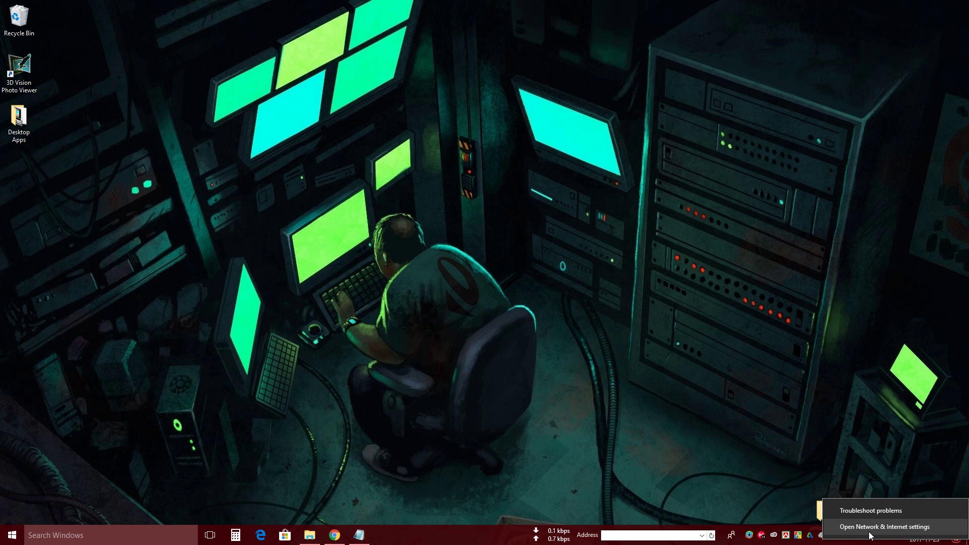
key(Escape)
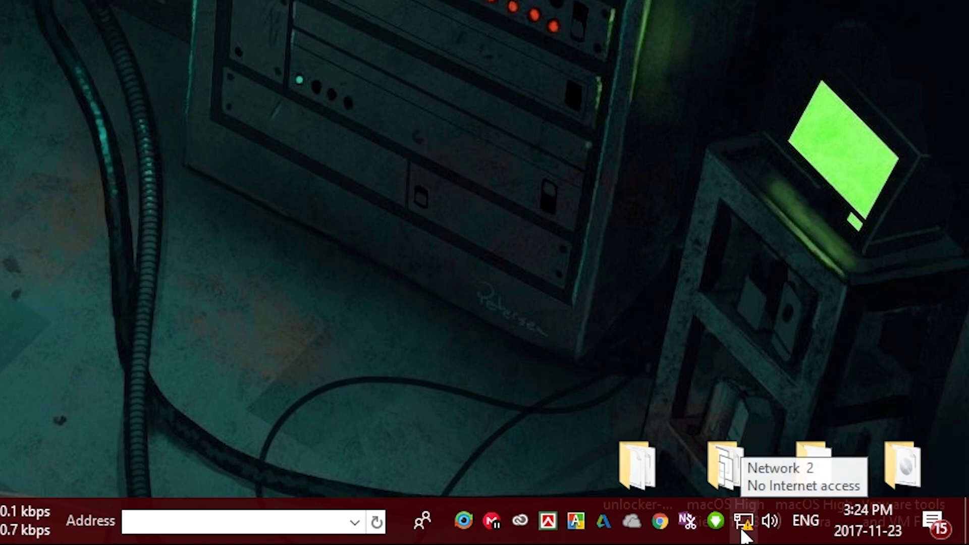
right_click(871, 542)
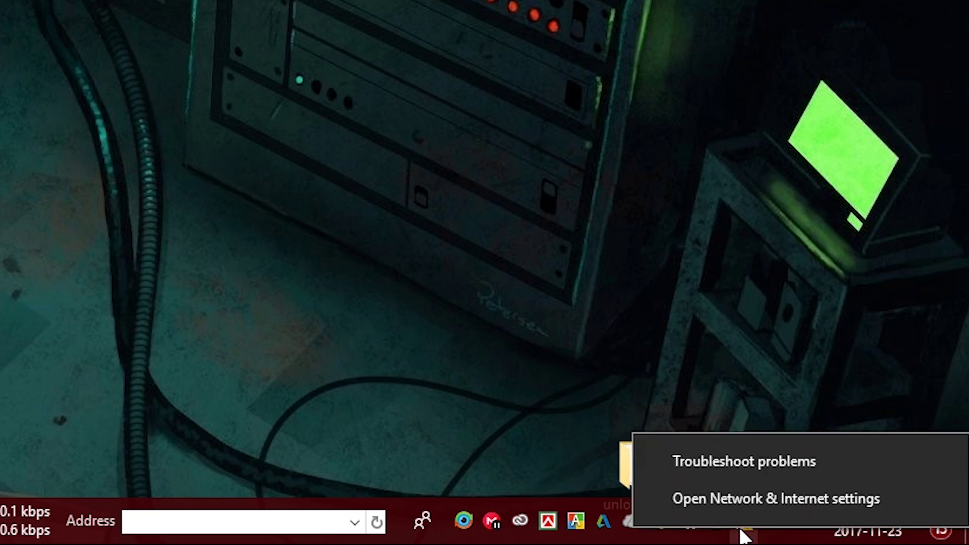
click(737, 506)
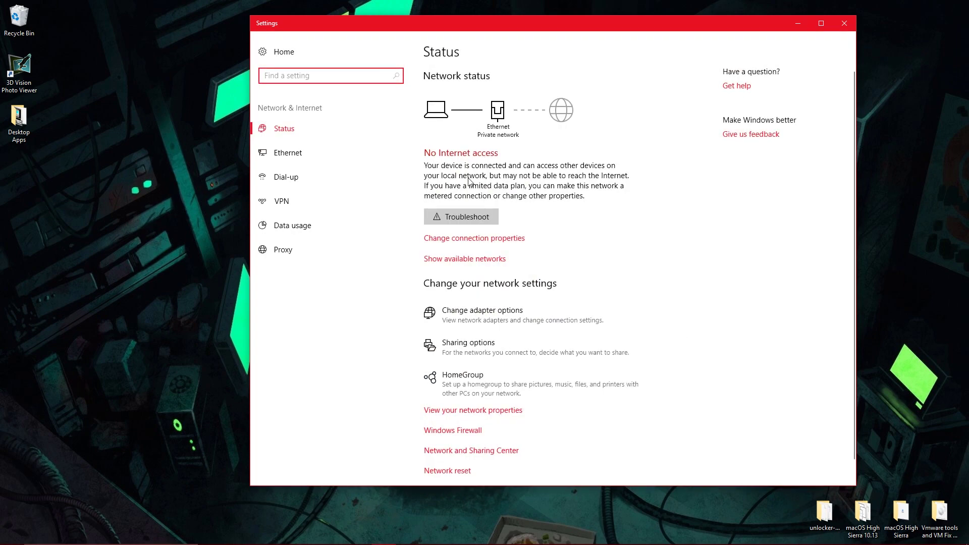
scroll(580, 206, down, 1)
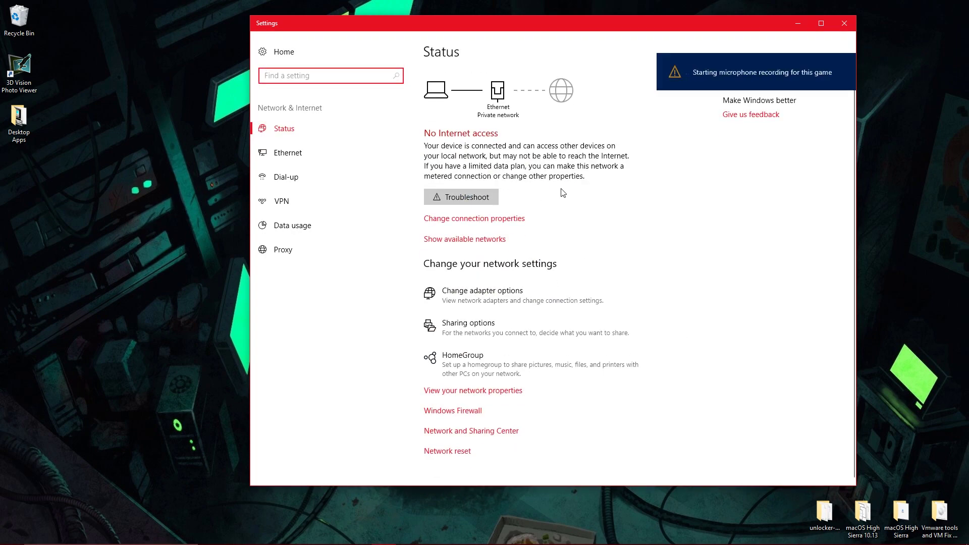
Step: Open the Network and Sharing Center from the network status settings
mouse_move(870, 543)
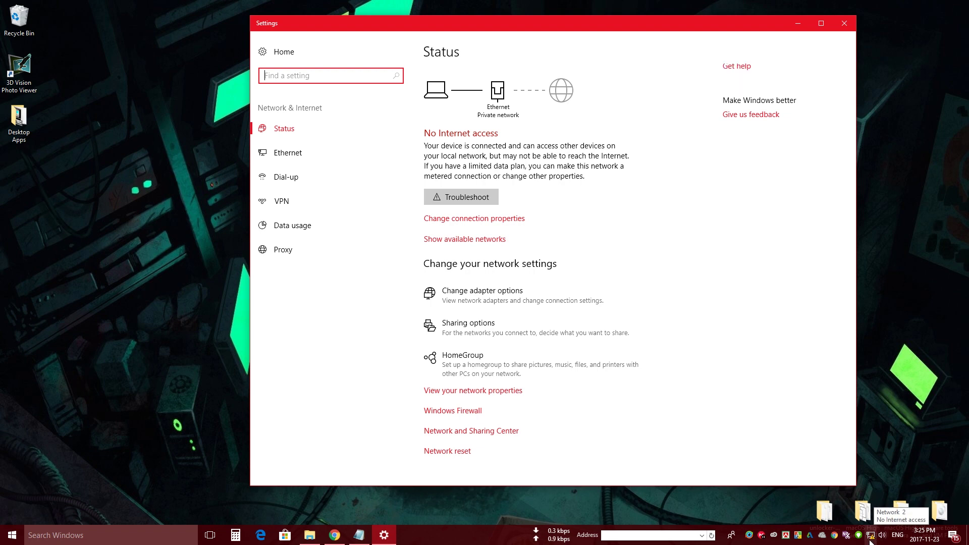
right_click(870, 539)
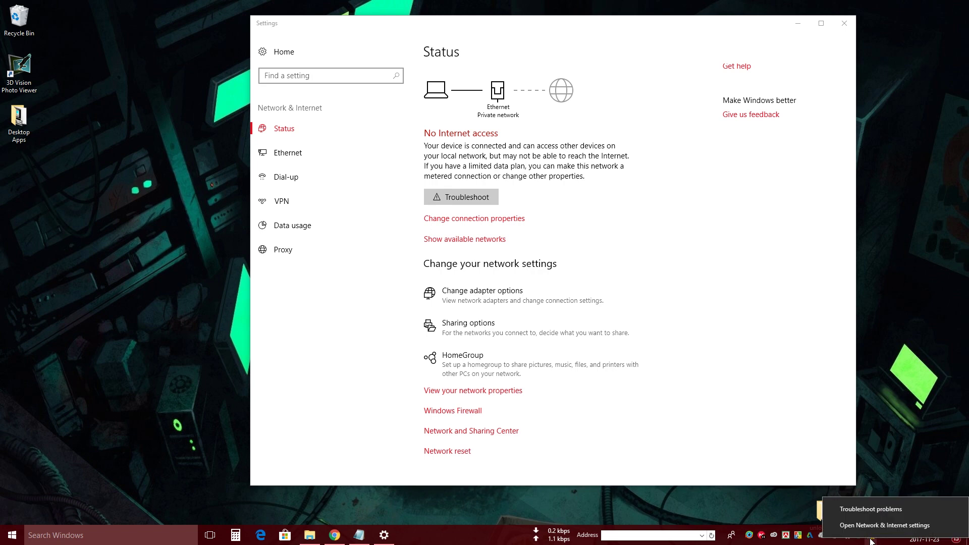
click(481, 432)
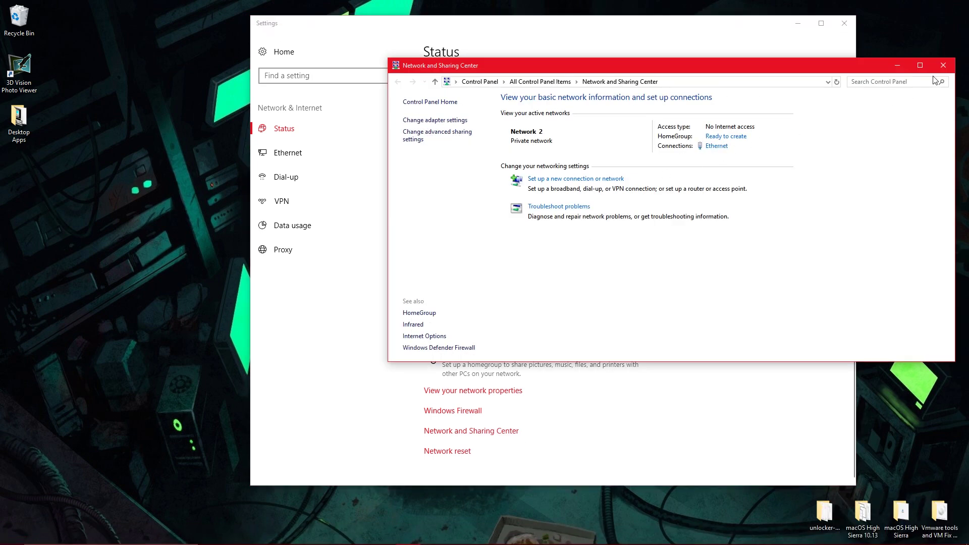
right_click(870, 536)
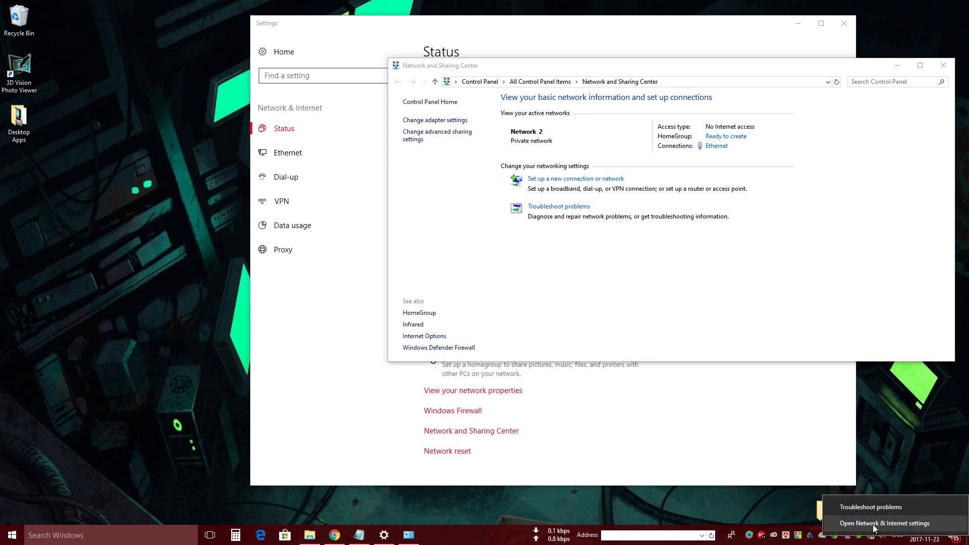
click(942, 65)
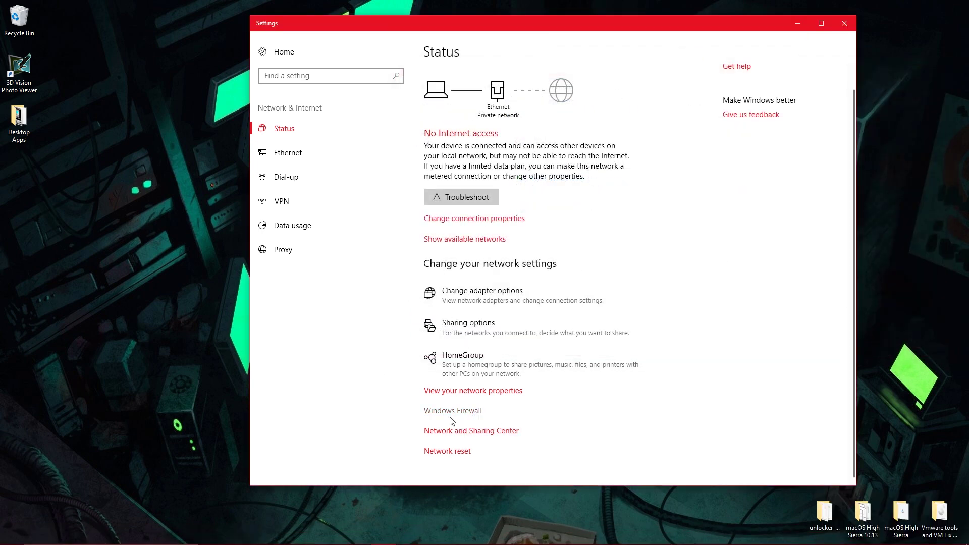
click(472, 433)
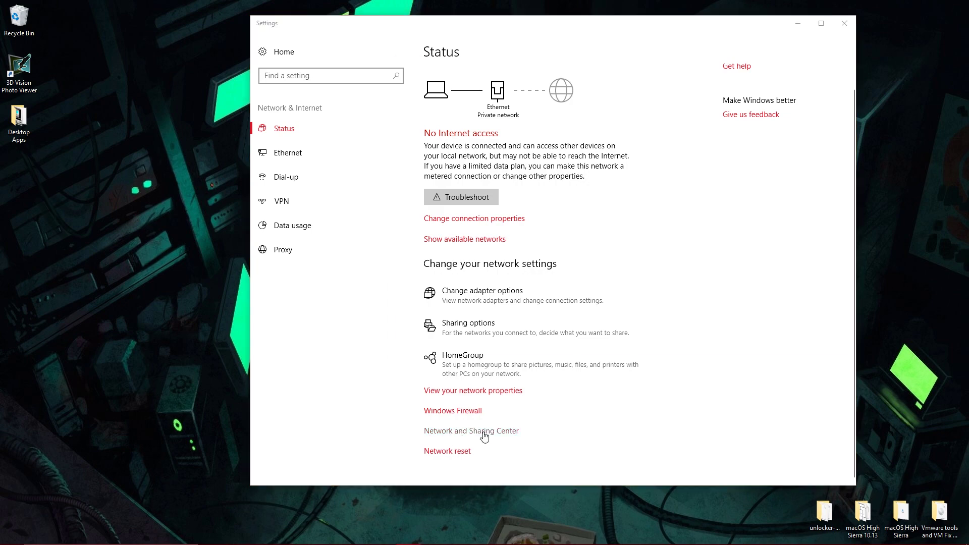
Step: Search for the Control Panel, open Network and Sharing Center from it, and close the Settings window
key(super)
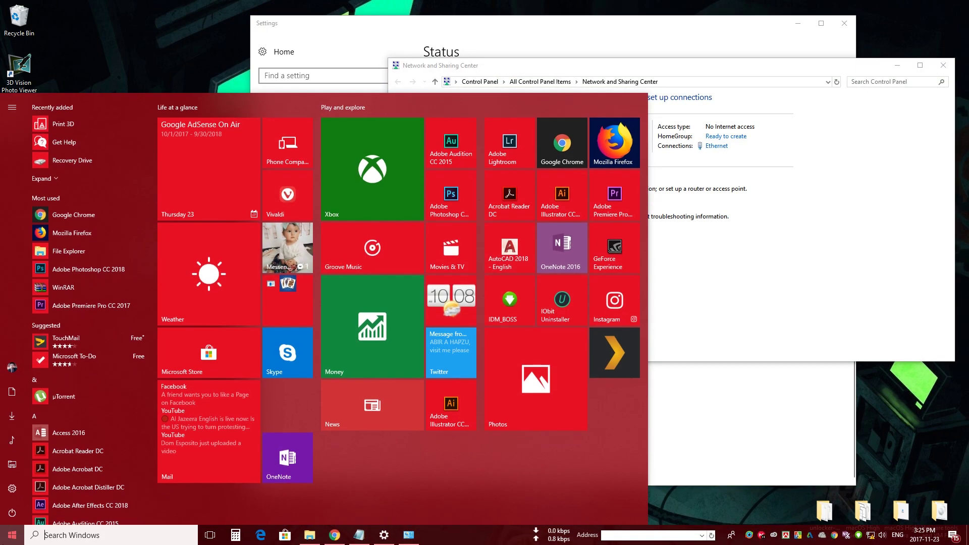
text(cont)
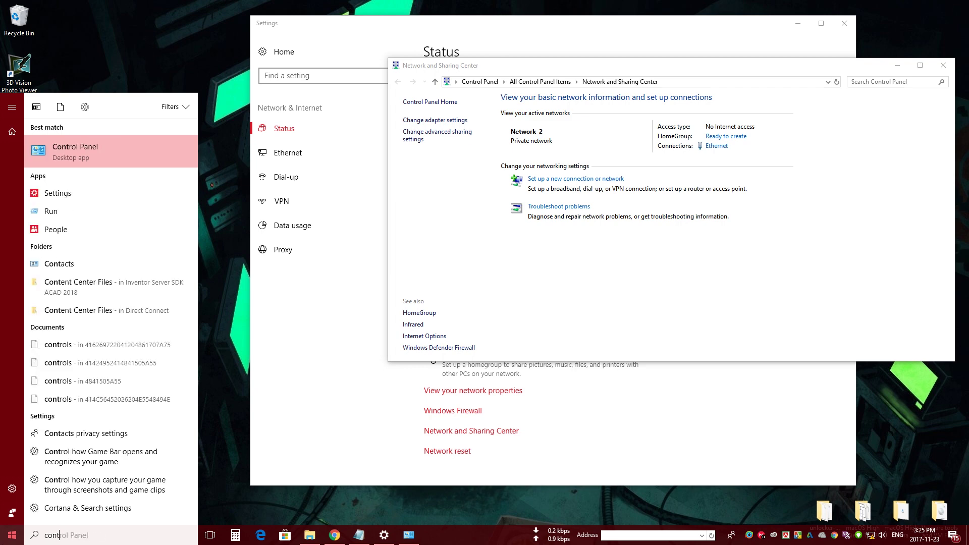
click(123, 156)
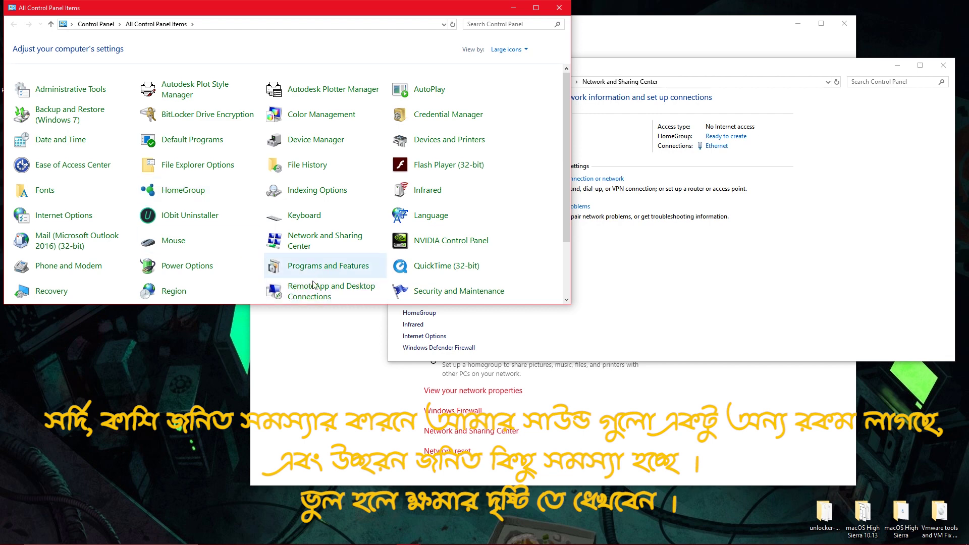
click(299, 245)
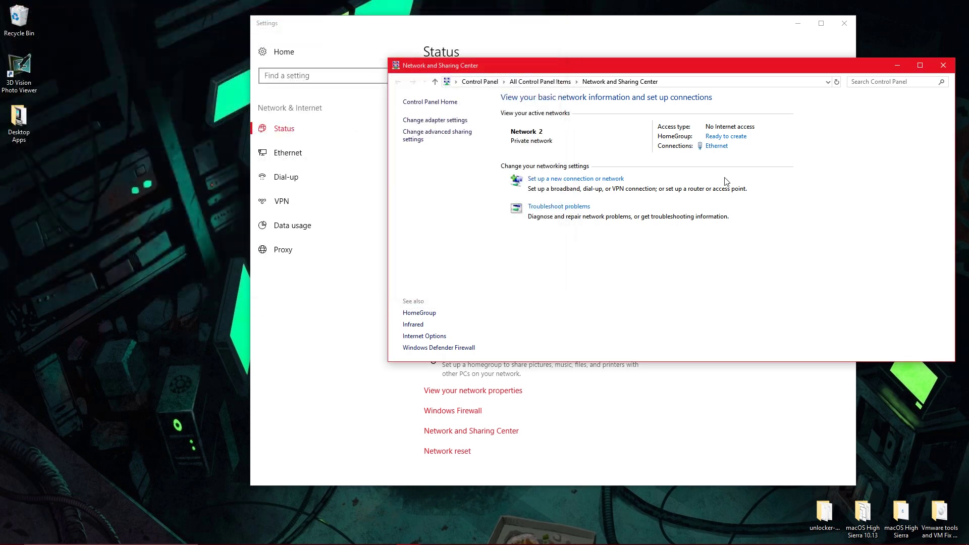
click(844, 23)
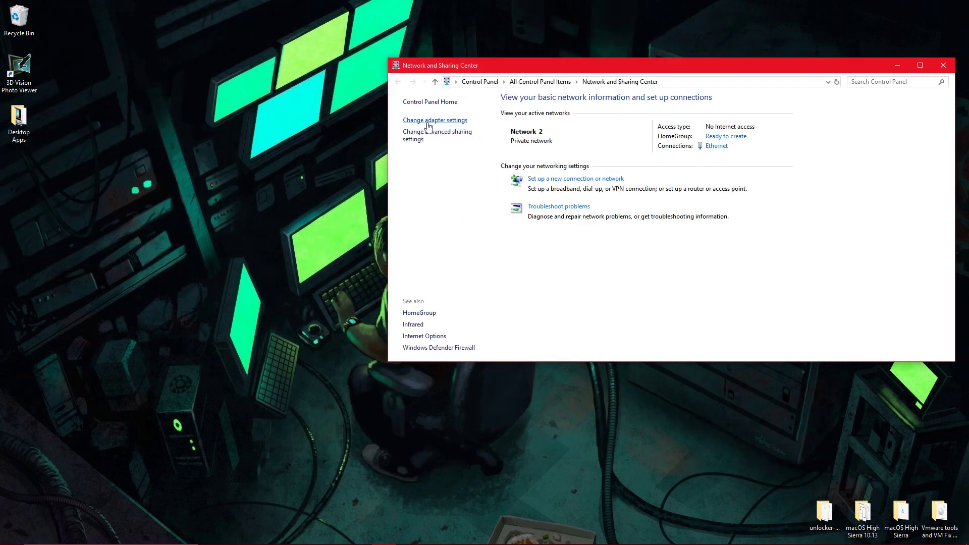
Step: Open the Internet Protocol Version 4 (TCP/IPv4) properties of the Ethernet adapter
click(428, 122)
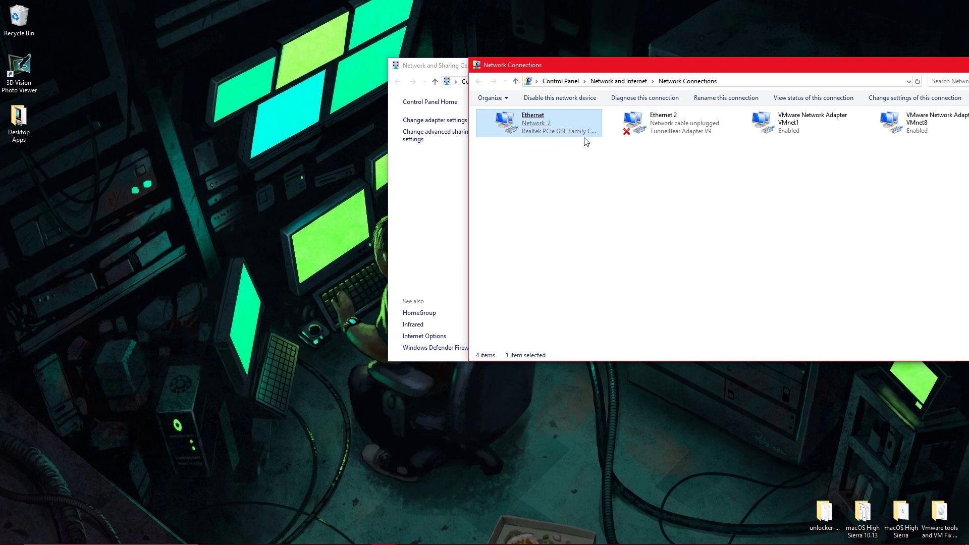
double_click(532, 131)
drag(497, 163, 705, 149)
click(634, 336)
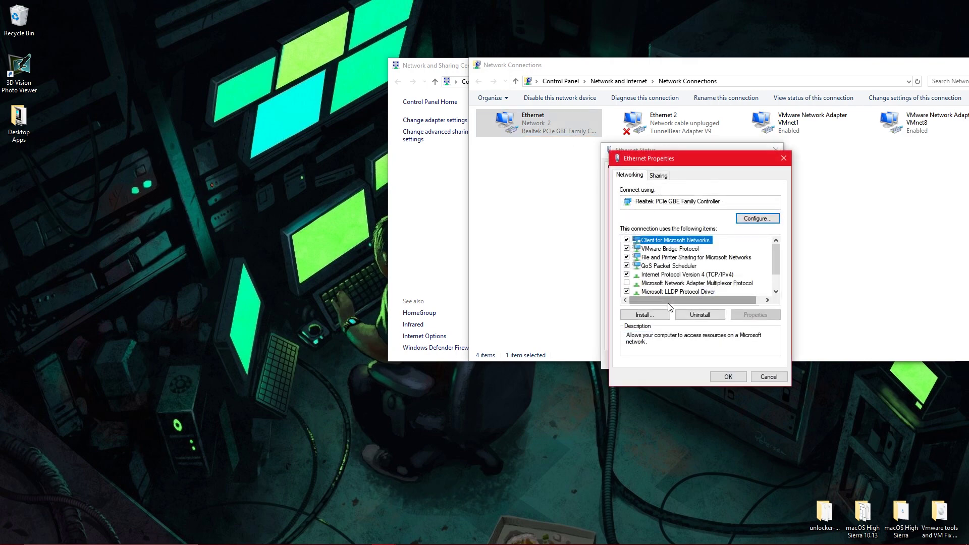
double_click(691, 275)
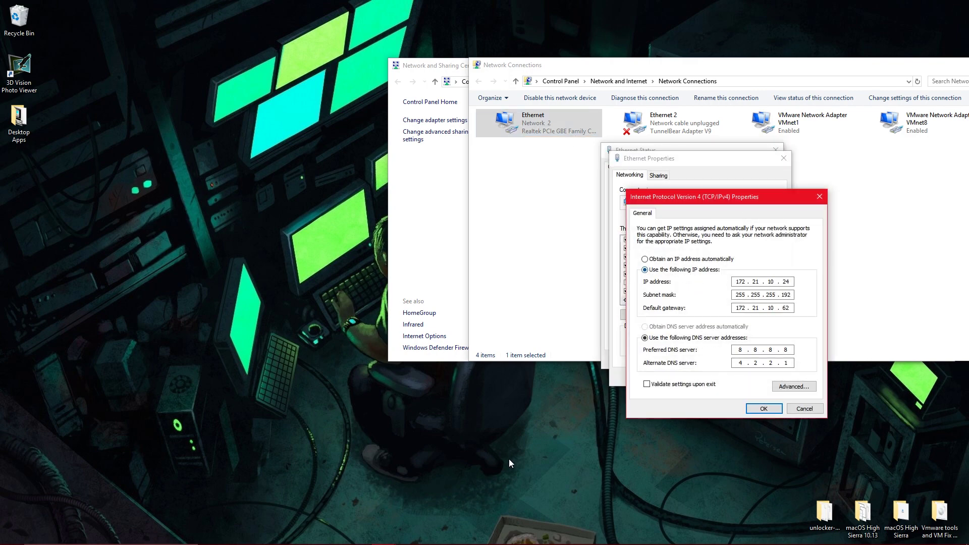
click(358, 540)
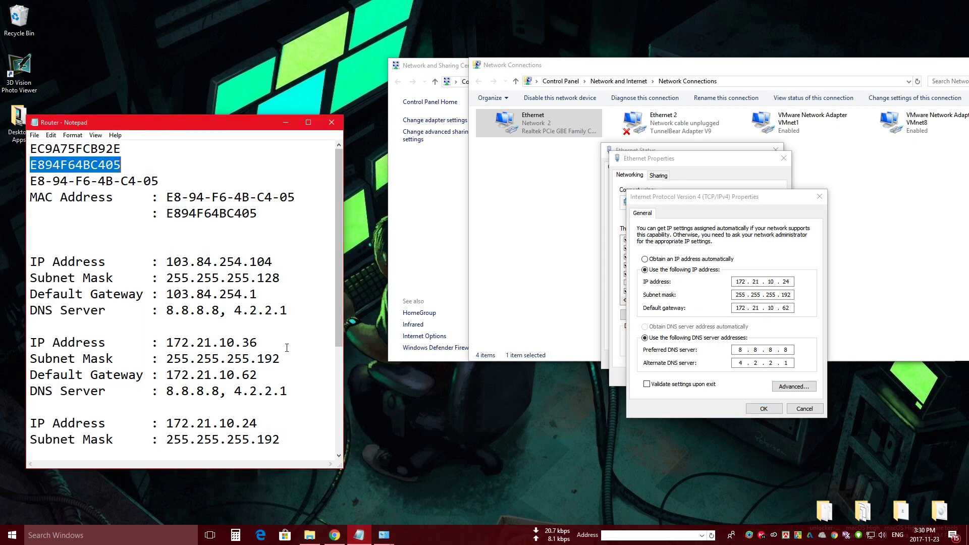
click(174, 275)
drag(169, 259, 272, 260)
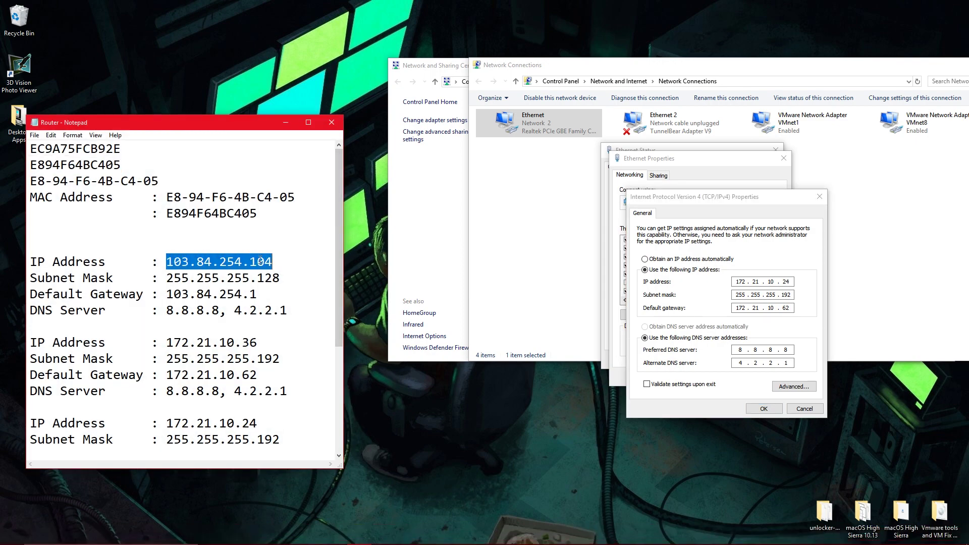
right_click(261, 261)
click(283, 294)
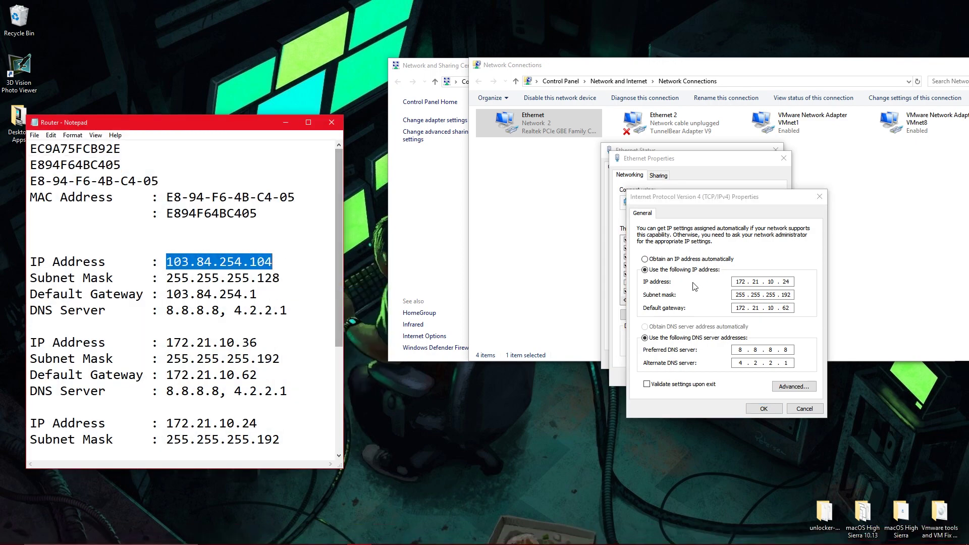
click(736, 283)
right_click(740, 285)
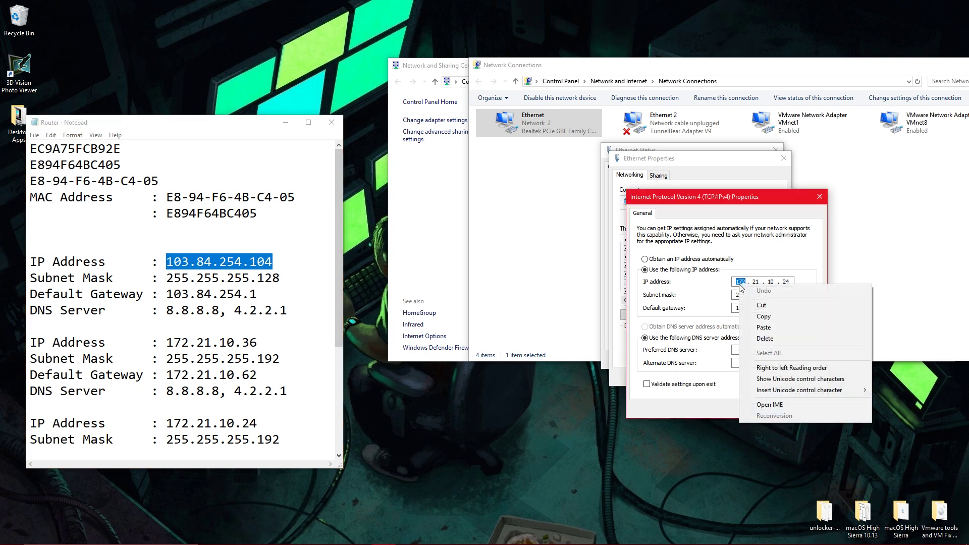
click(760, 328)
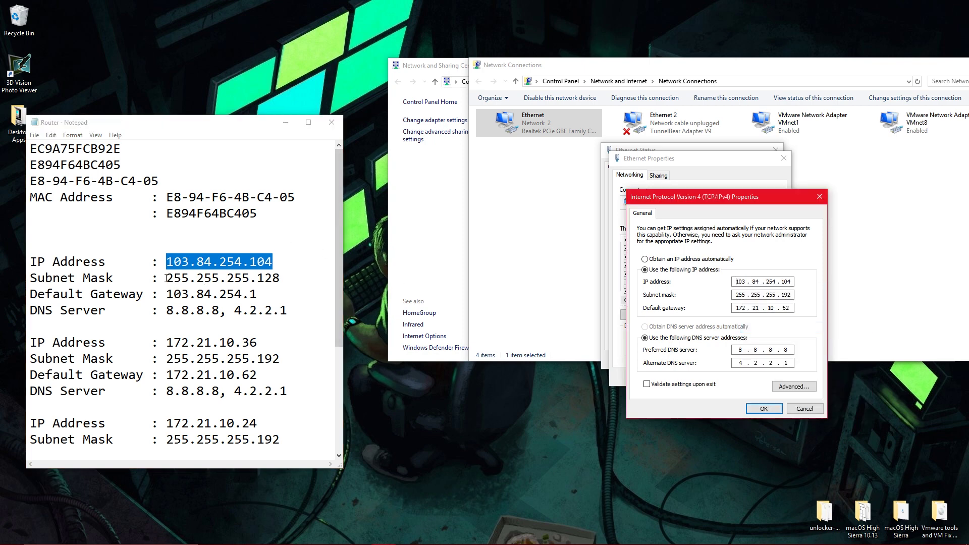
Step: Copy the subnet mask 255.255.255.128 from the Router note into the IPv4 properties
drag(167, 278, 354, 284)
key(ctrl+c)
click(740, 295)
right_click(740, 296)
click(761, 339)
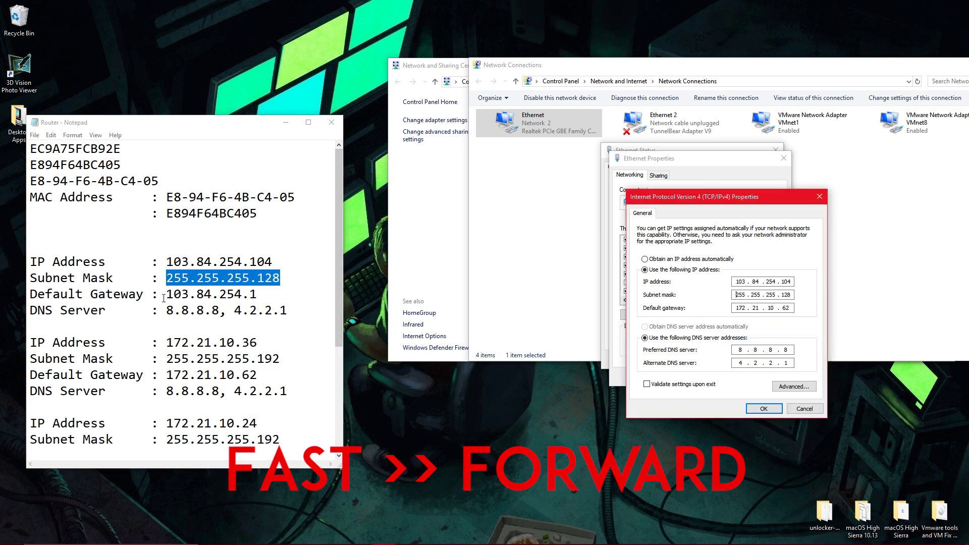
Step: Copy the default gateway 103.84.254.1 from the note into the IPv4 properties, then confirm and close the Ethernet dialogs
drag(167, 295, 258, 295)
right_click(193, 292)
click(217, 327)
right_click(762, 308)
click(772, 350)
click(764, 408)
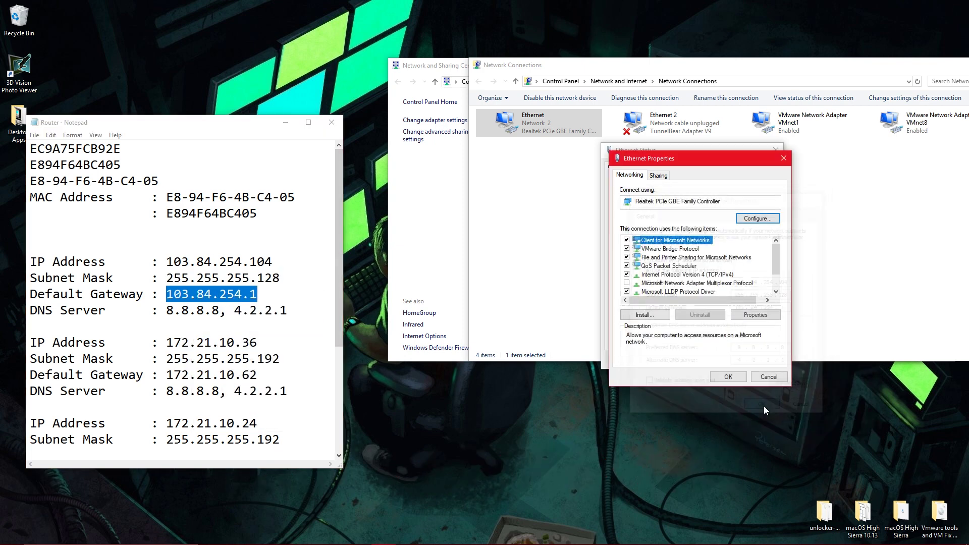
click(724, 377)
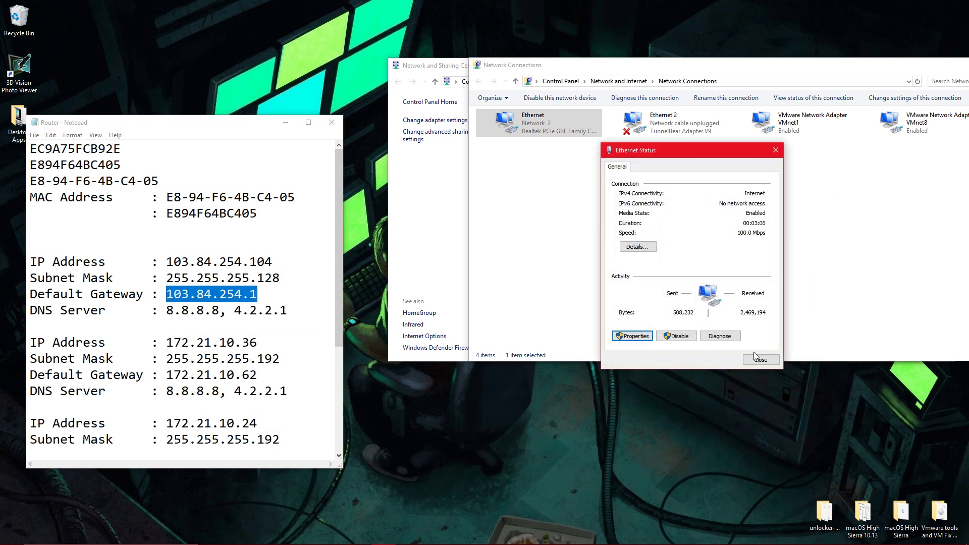
click(758, 359)
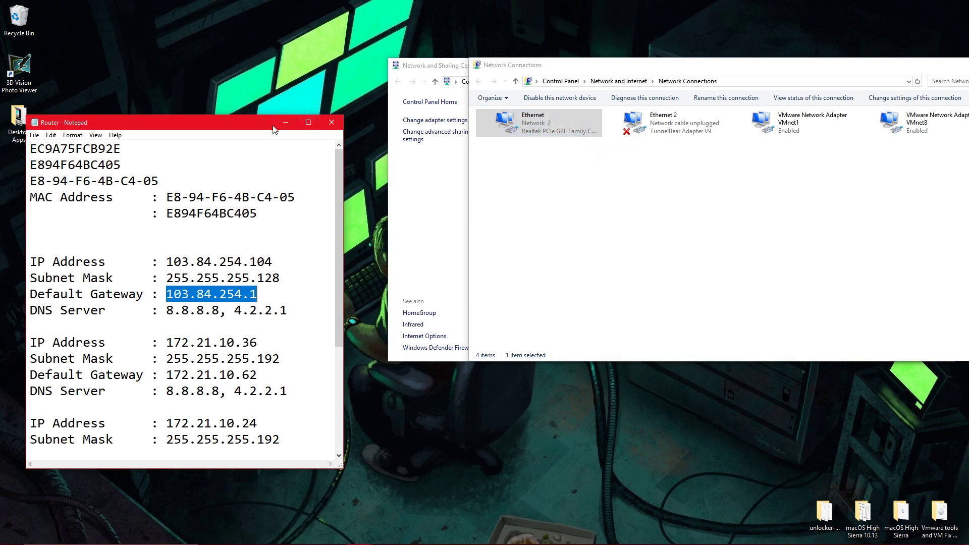
Step: Minimise the Router note and switch to Chrome
click(285, 123)
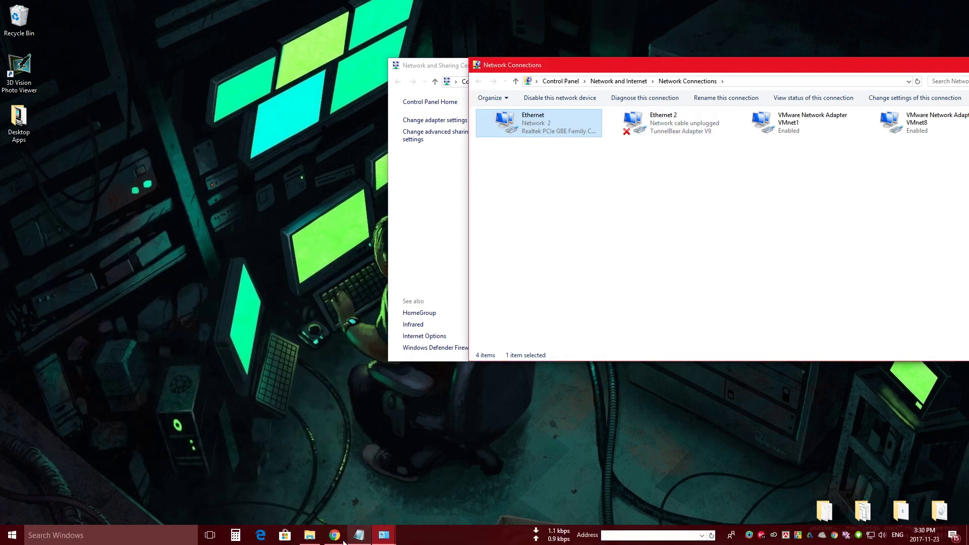
click(335, 535)
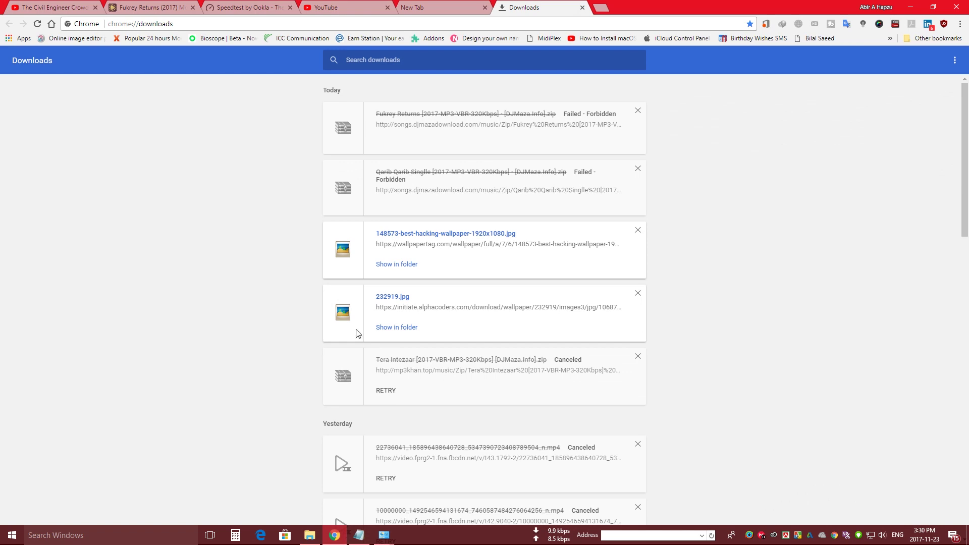
Step: Download the 320Kbps ZIP of all Fukrey Returns songs from the DJMaza page into the Downloads folder
click(144, 5)
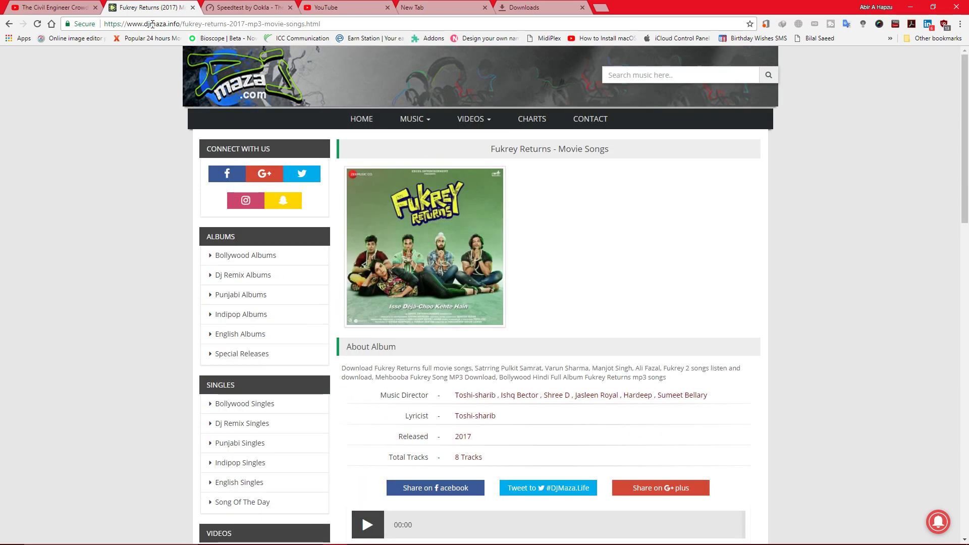
scroll(638, 324, down, 20)
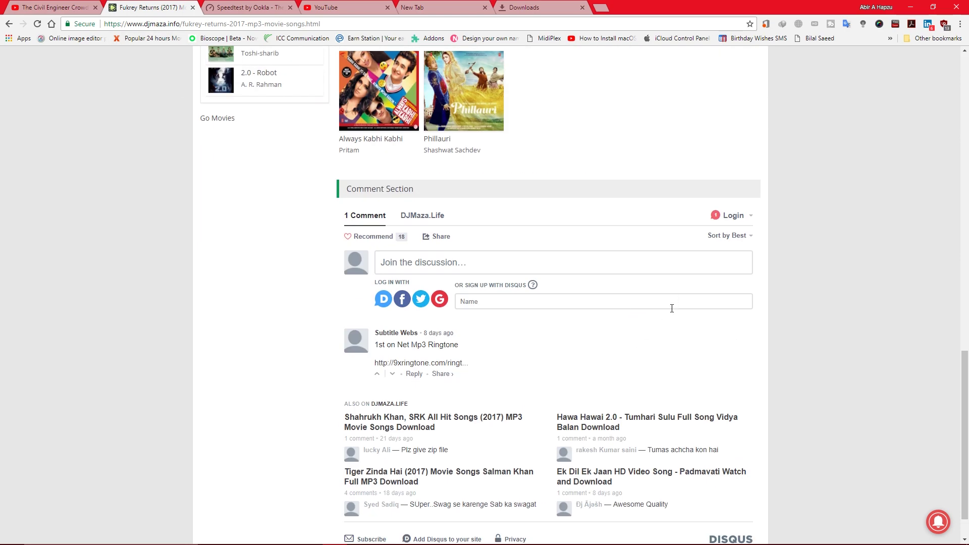
scroll(677, 314, up, 9)
click(654, 439)
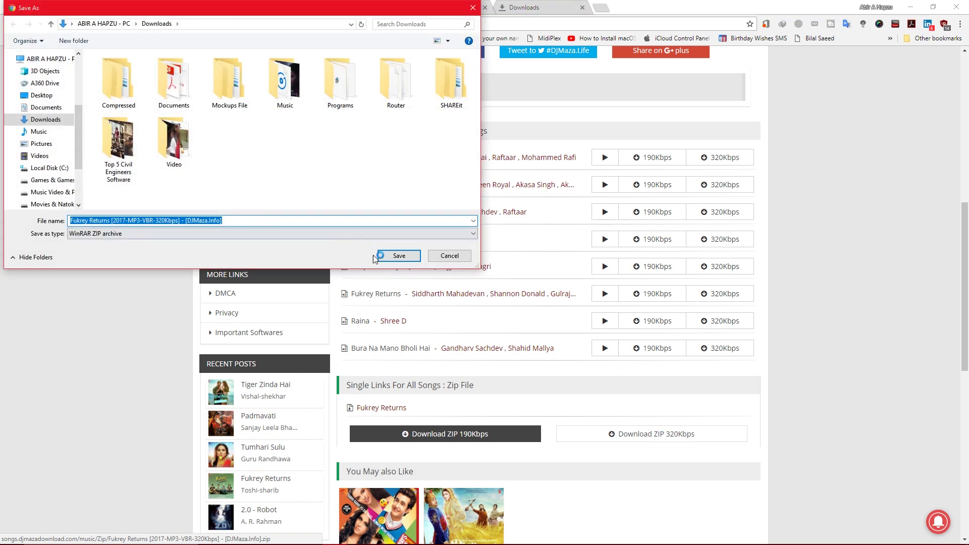
click(383, 255)
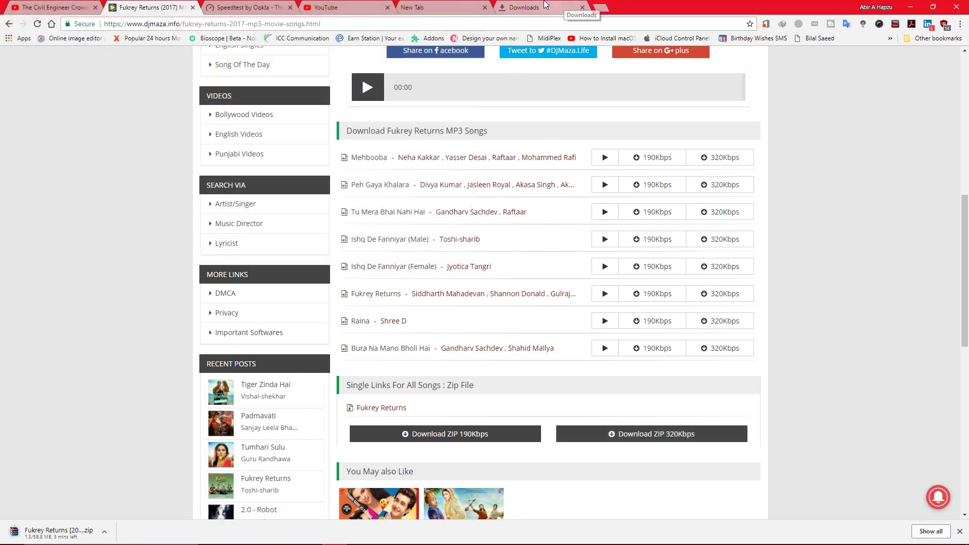
Step: Start the Fukrey Returns ZIP in the download manager from its link on Chrome's Downloads page, then cancel Chrome's own download
click(545, 5)
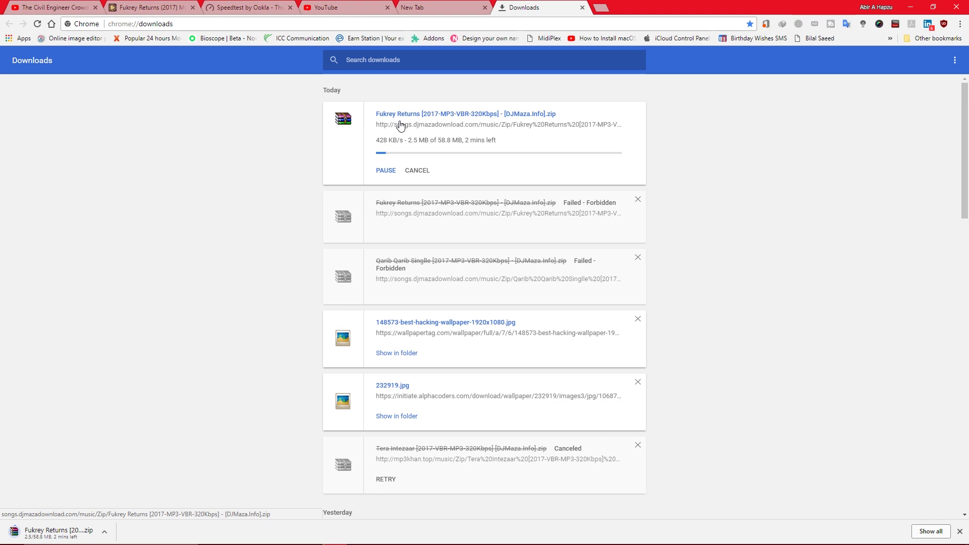
right_click(398, 122)
click(420, 211)
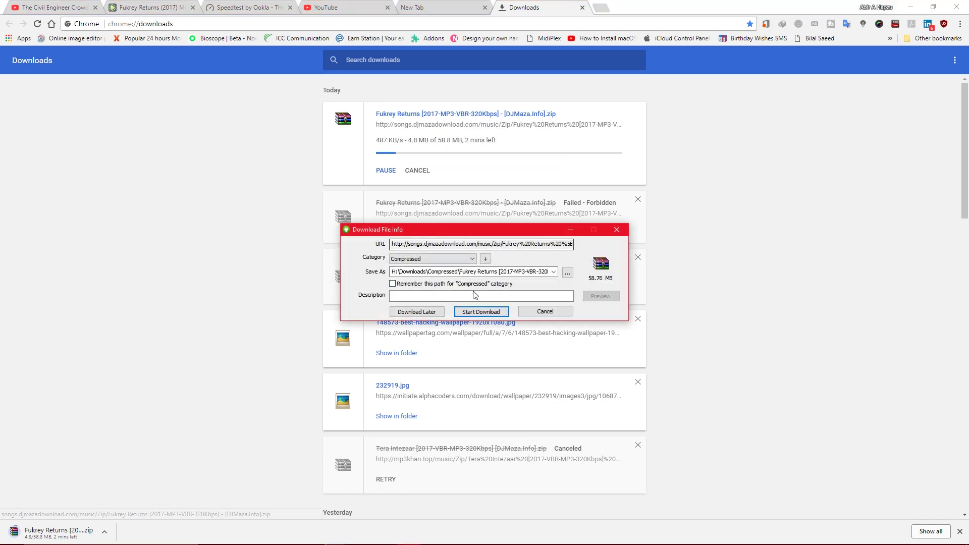
click(480, 311)
click(392, 149)
click(414, 172)
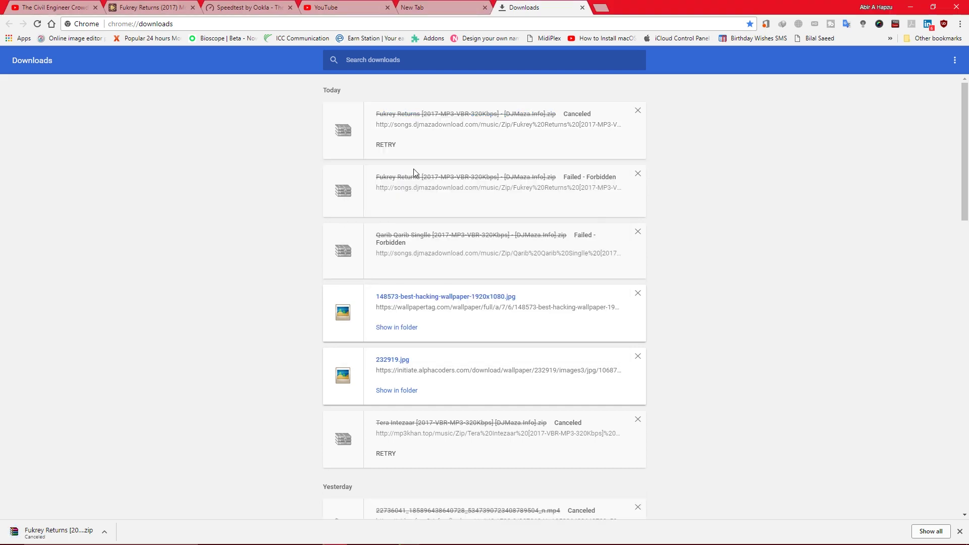
Step: Minimise Chrome, pause the Fukrey Returns transfer in the download manager and move its window clear of the Network Connections list
click(910, 7)
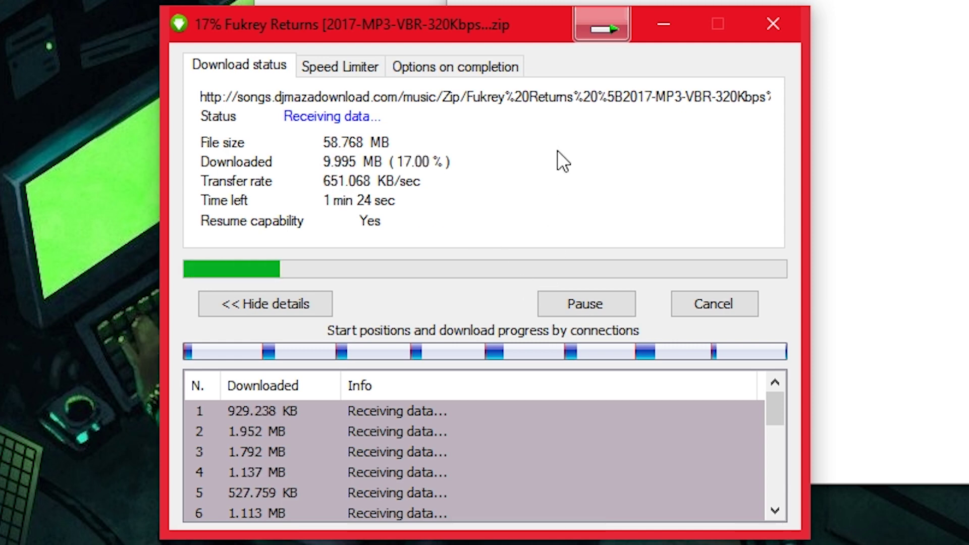
click(588, 303)
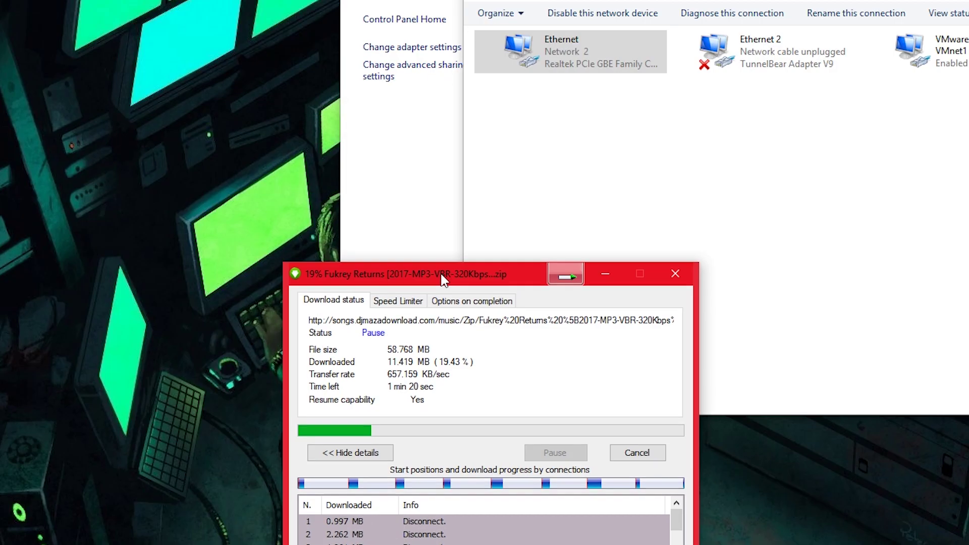
drag(443, 279, 384, 317)
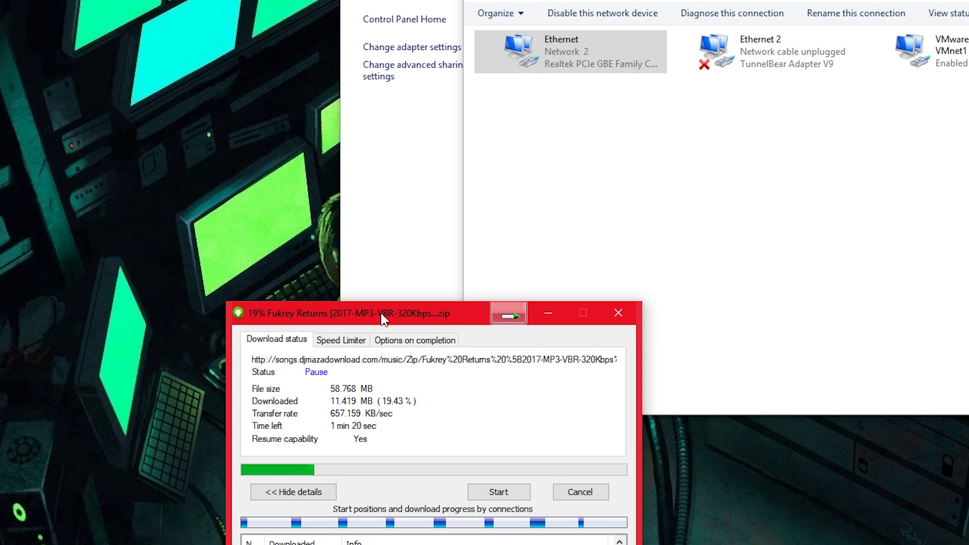
Step: Set the Ethernet adapter's IPv4 address to 103.84.254.105 and confirm both properties dialogs
double_click(550, 68)
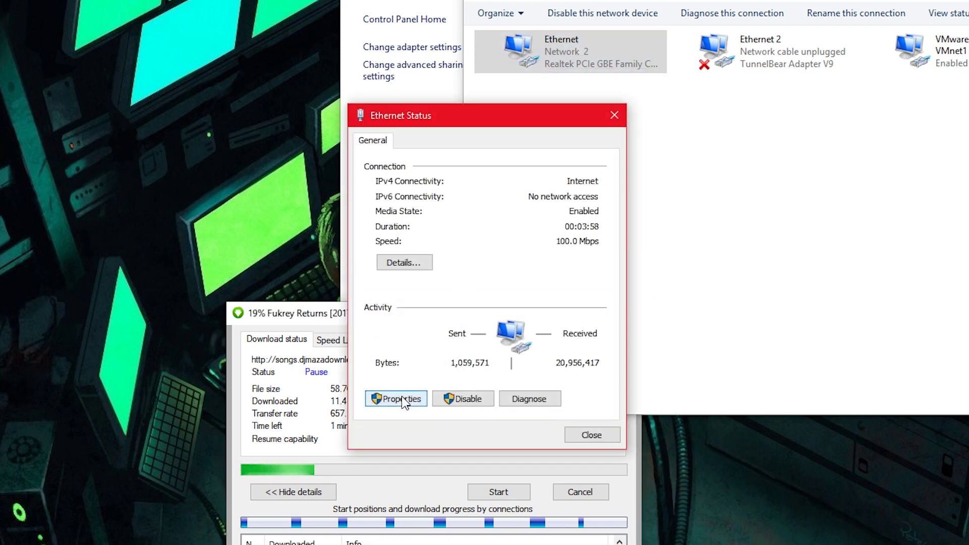
click(401, 399)
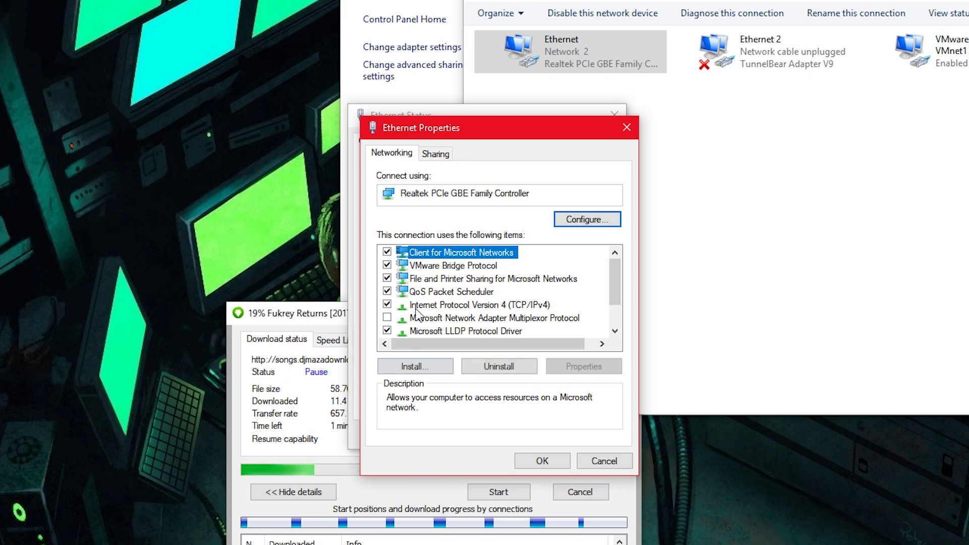
double_click(437, 305)
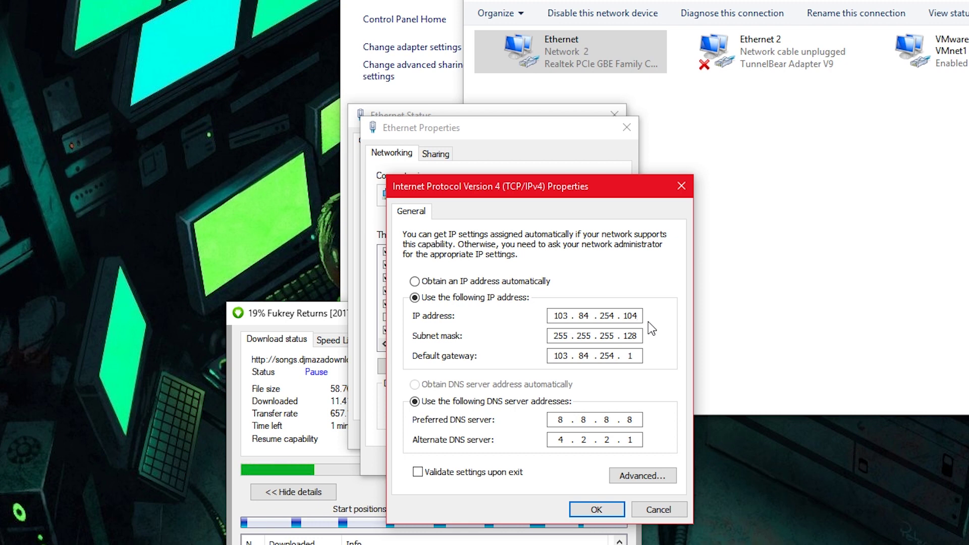
key(BackSpace)
text(5)
key(Return)
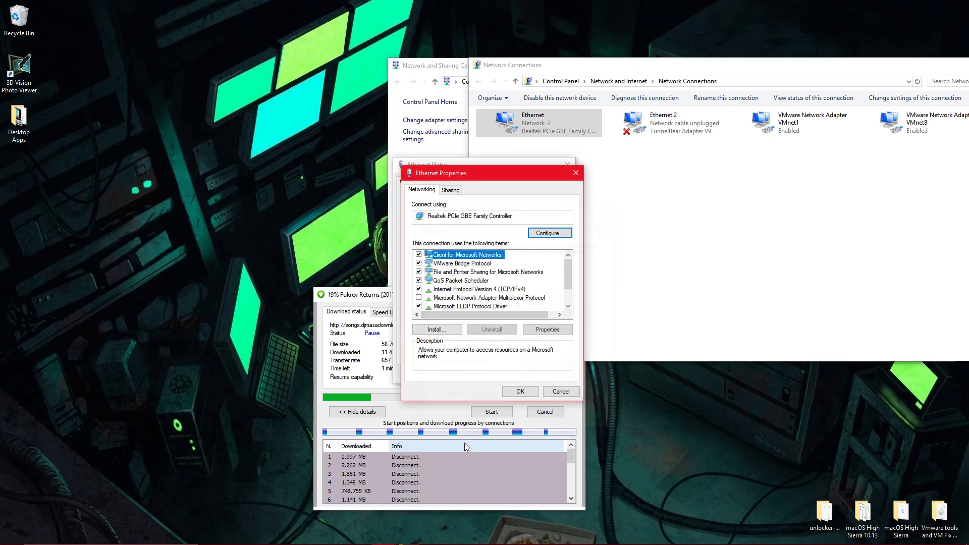
click(519, 392)
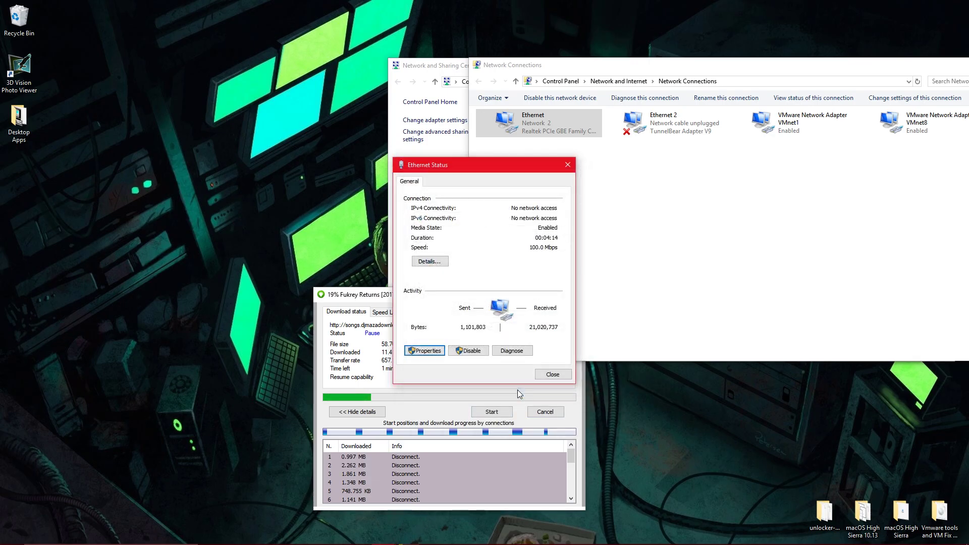
Step: Test the internet connection by reloading YouTube in Chrome, then minimise the browser
mouse_move(525, 544)
mouse_move(871, 541)
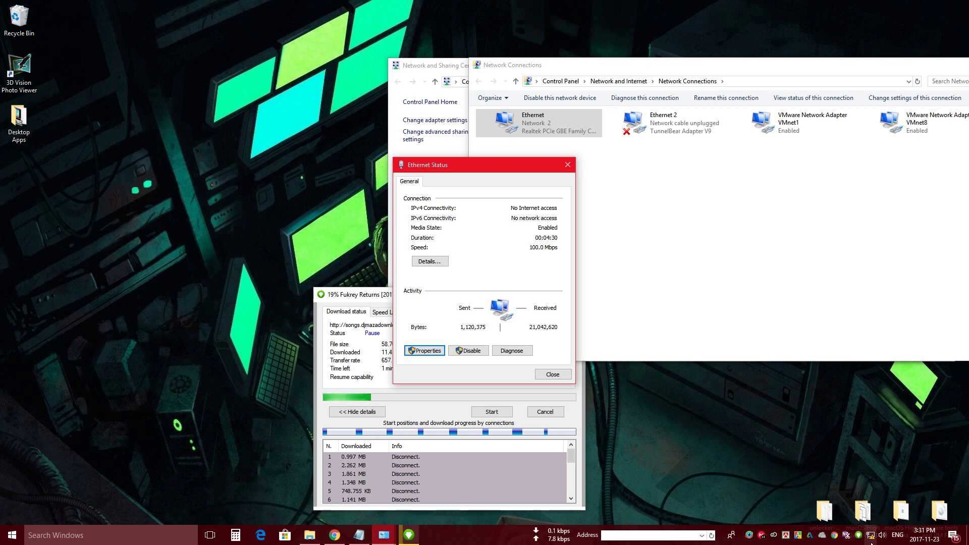
click(335, 535)
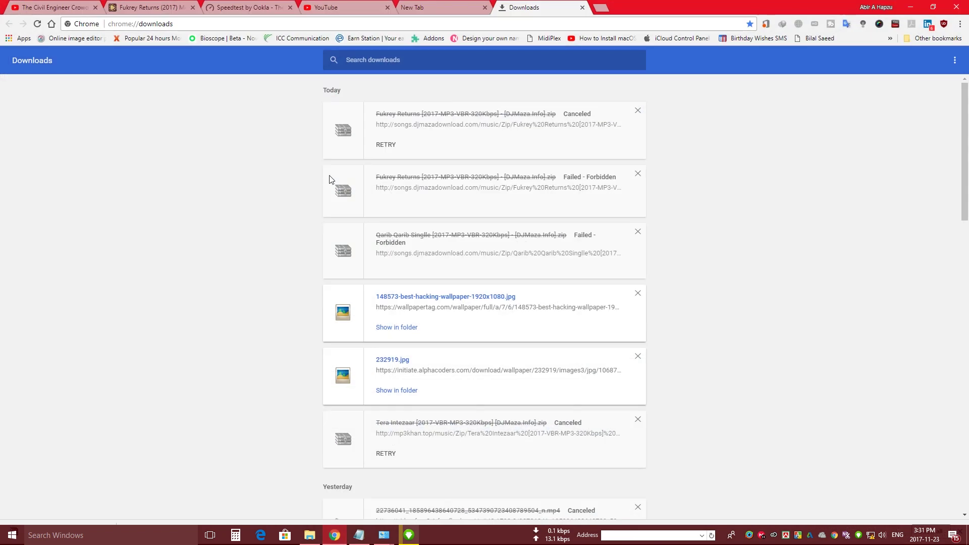
click(326, 7)
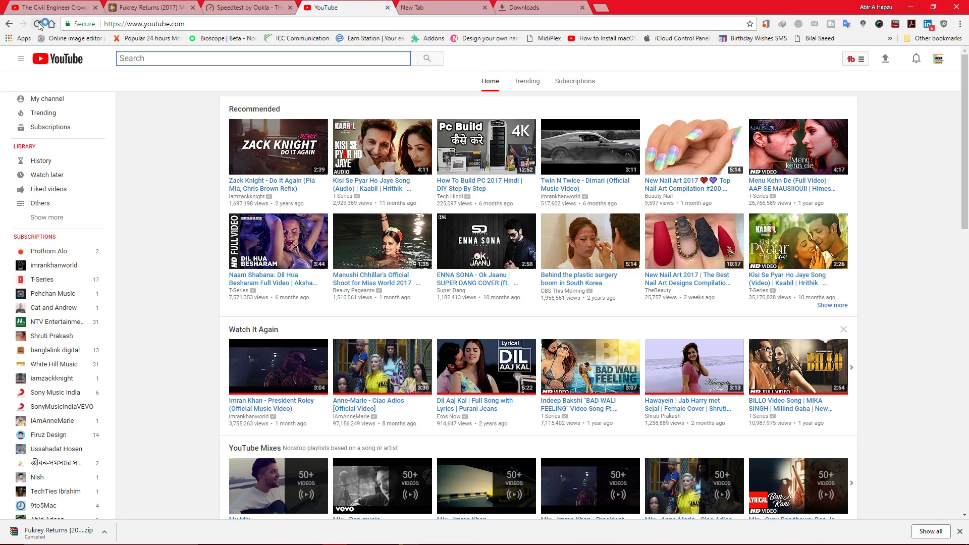
click(37, 24)
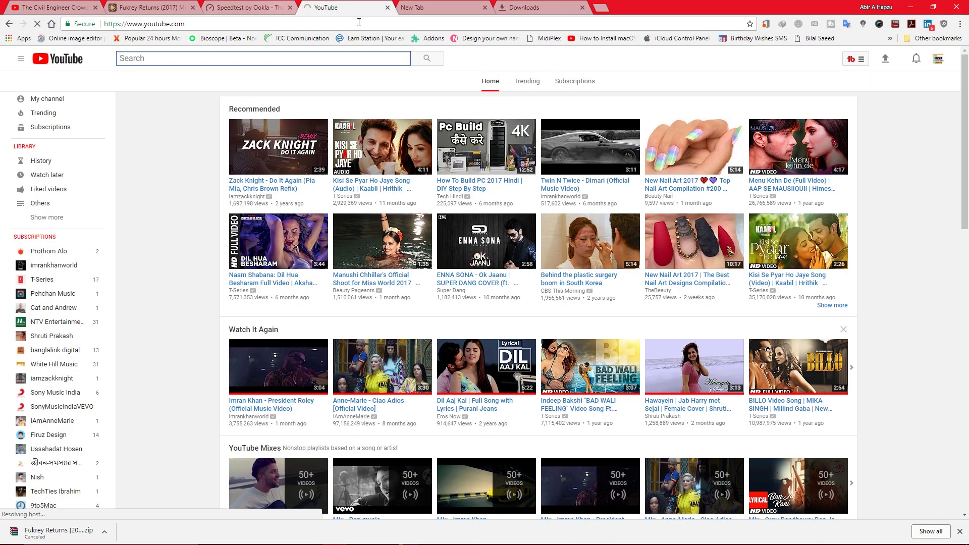
mouse_move(558, 534)
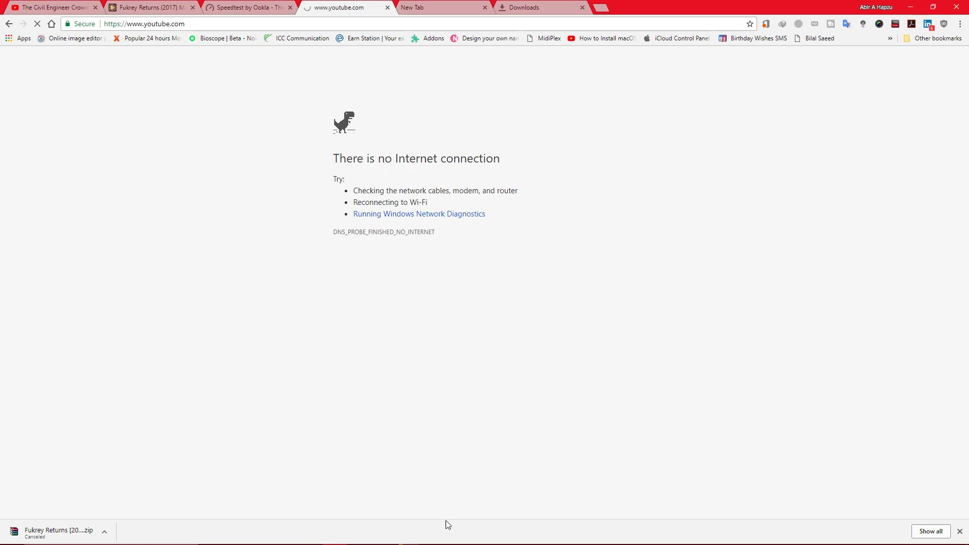
mouse_move(391, 540)
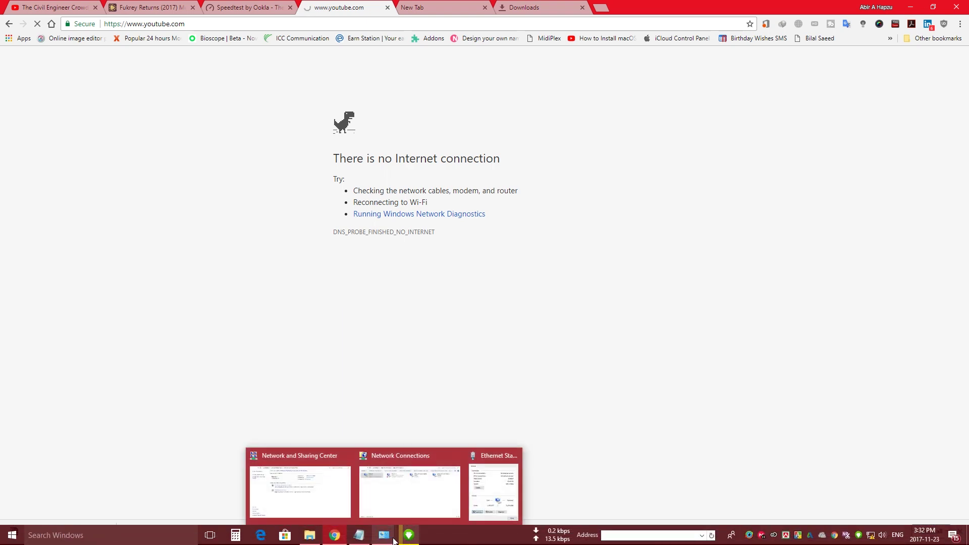
click(910, 9)
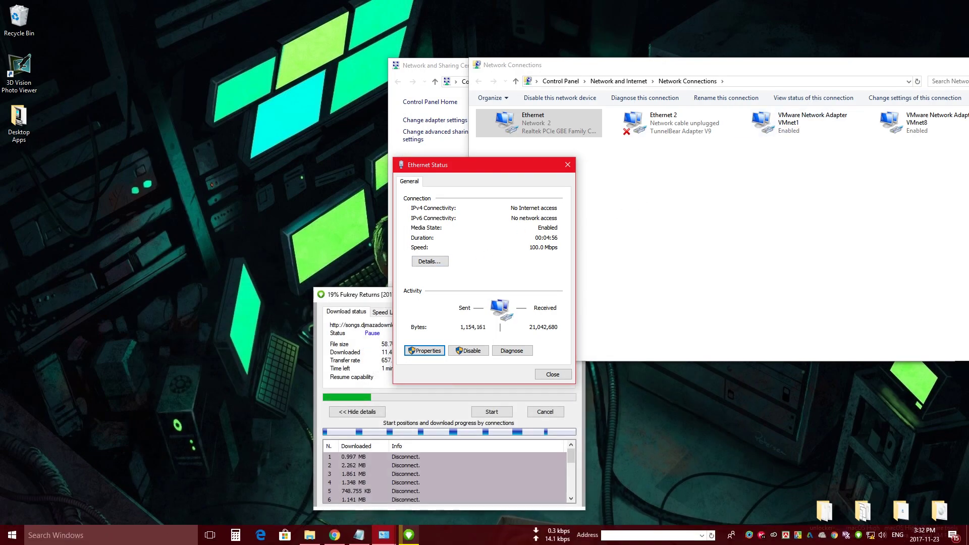
click(415, 352)
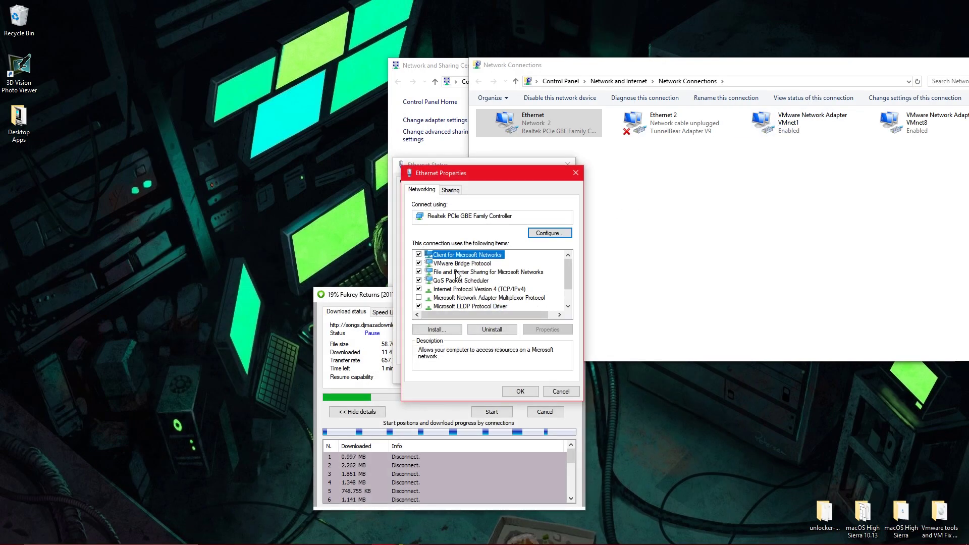
click(550, 233)
click(143, 118)
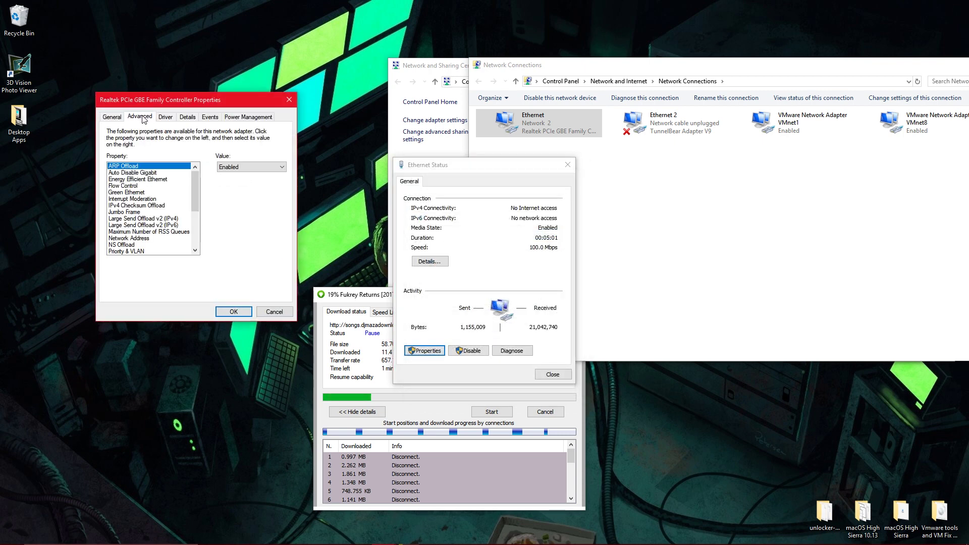
click(143, 239)
click(274, 312)
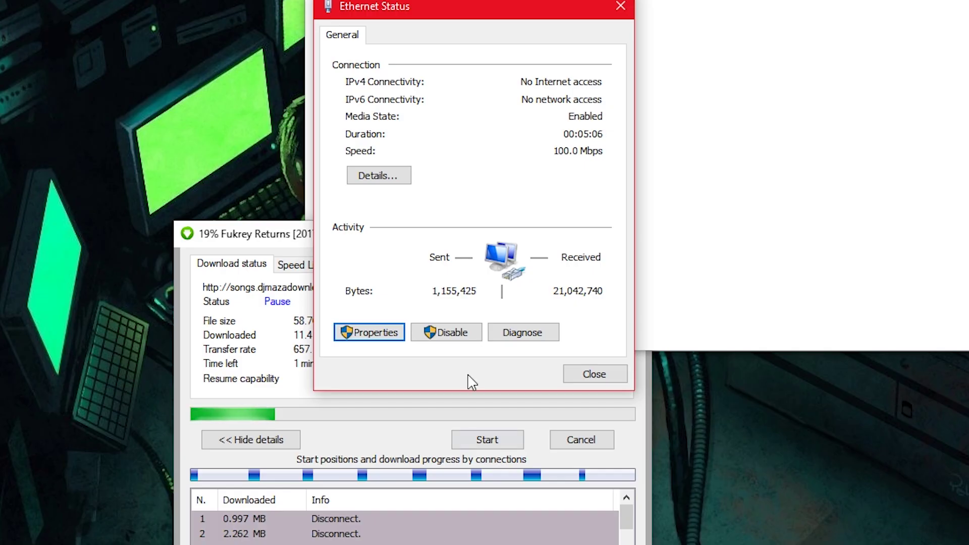
Step: Set the Ethernet adapter's IPv4 address to 103.84.254.106 and confirm both properties dialogs
click(435, 351)
double_click(459, 224)
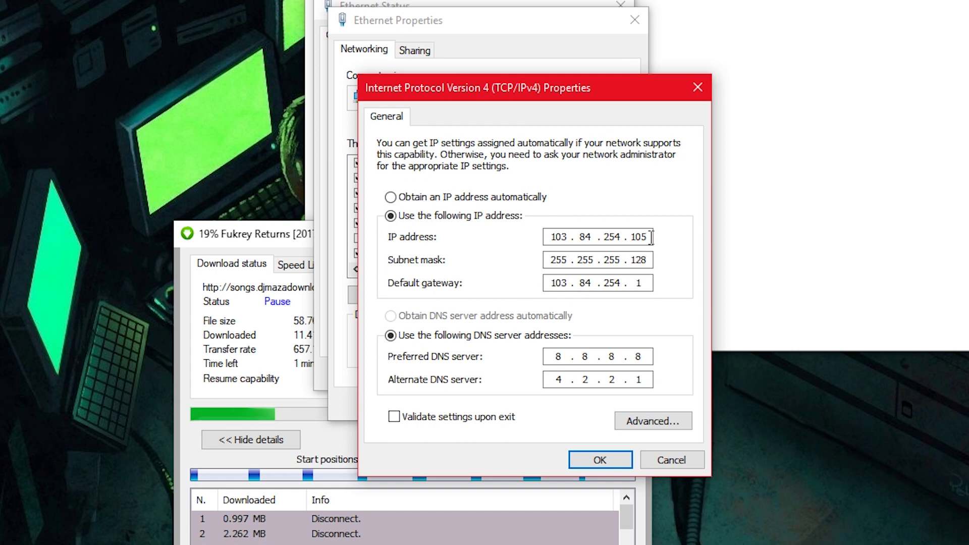
key(BackSpace)
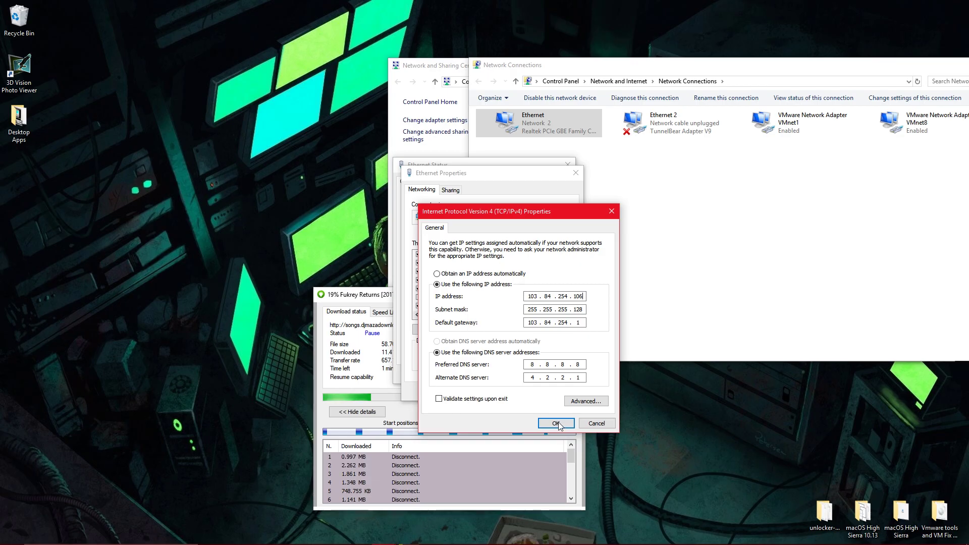
click(556, 422)
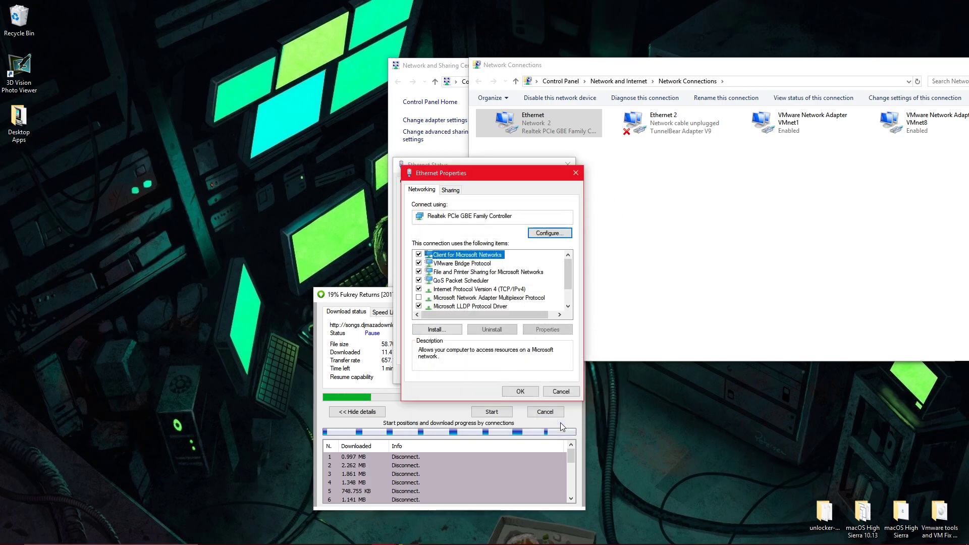
click(520, 392)
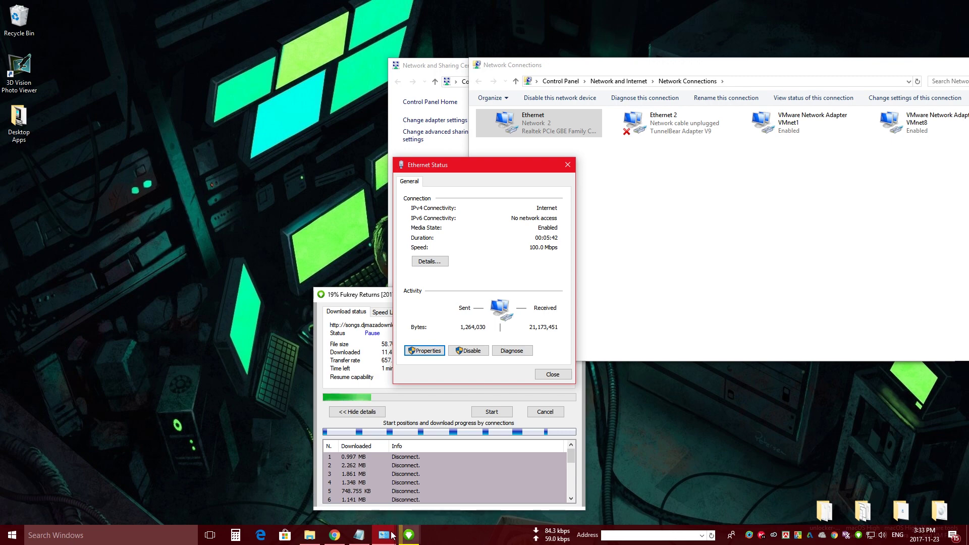
Step: Retest the connection by reloading YouTube in Chrome and checking the network status, then return to the Ethernet Status window
click(334, 534)
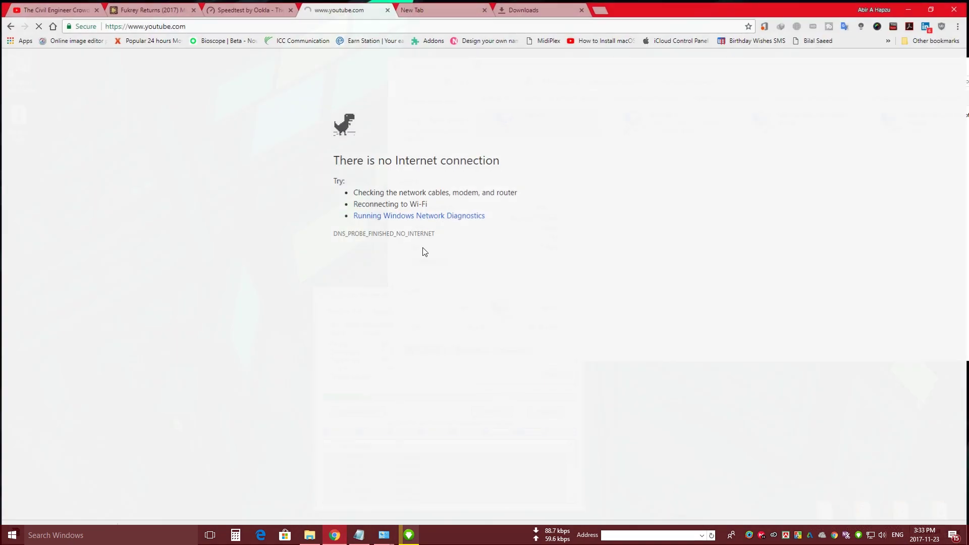
click(37, 25)
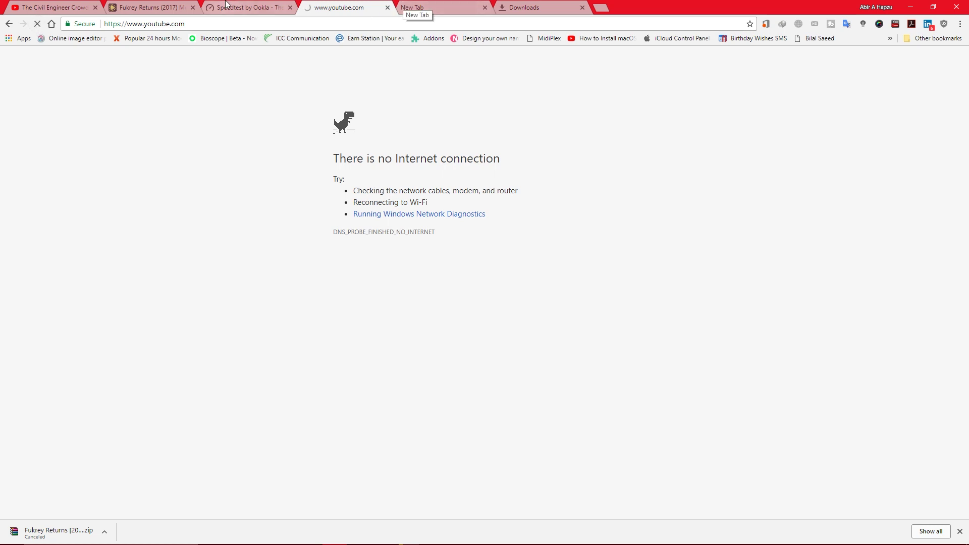
mouse_move(378, 541)
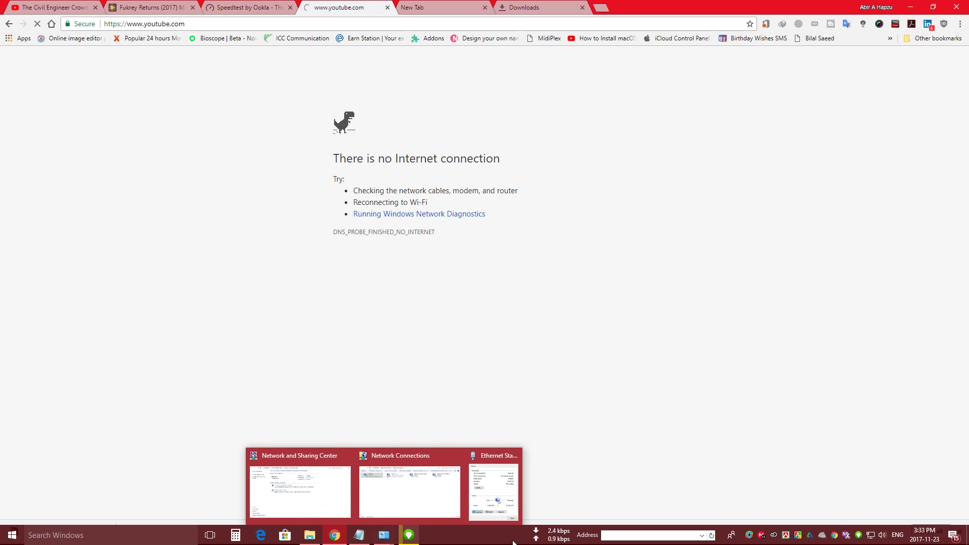
click(872, 536)
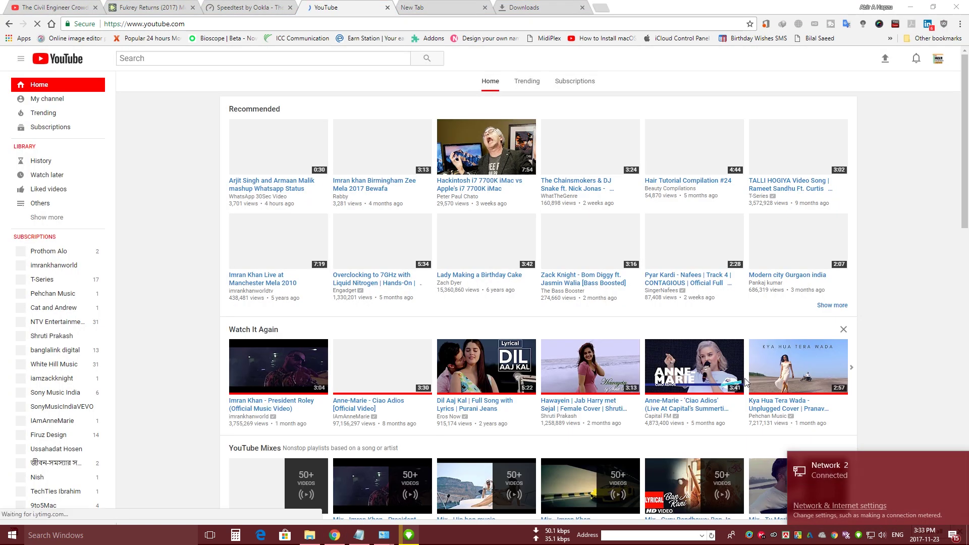
click(180, 216)
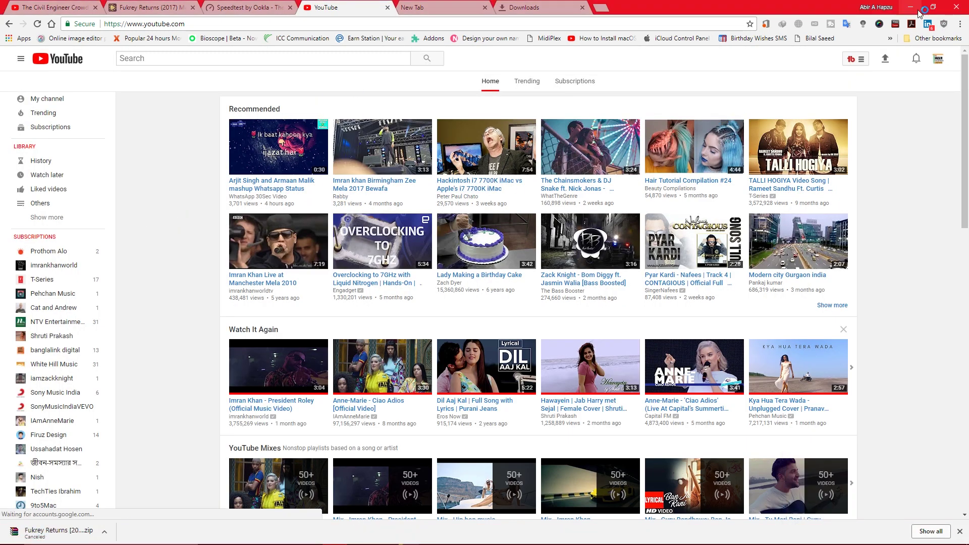
click(910, 7)
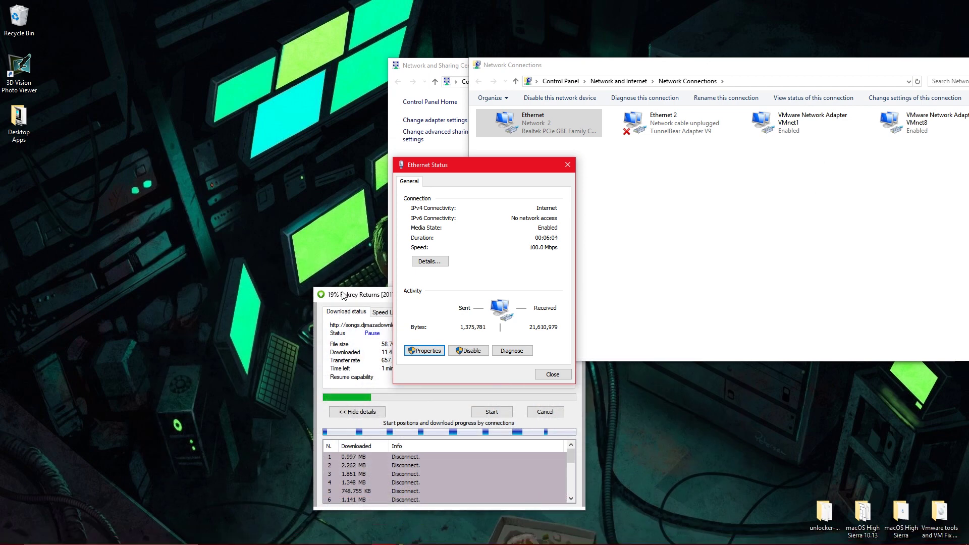
Step: Resume the zip download to check its transfer rate, then pause it and minimise the download window
click(497, 392)
click(491, 413)
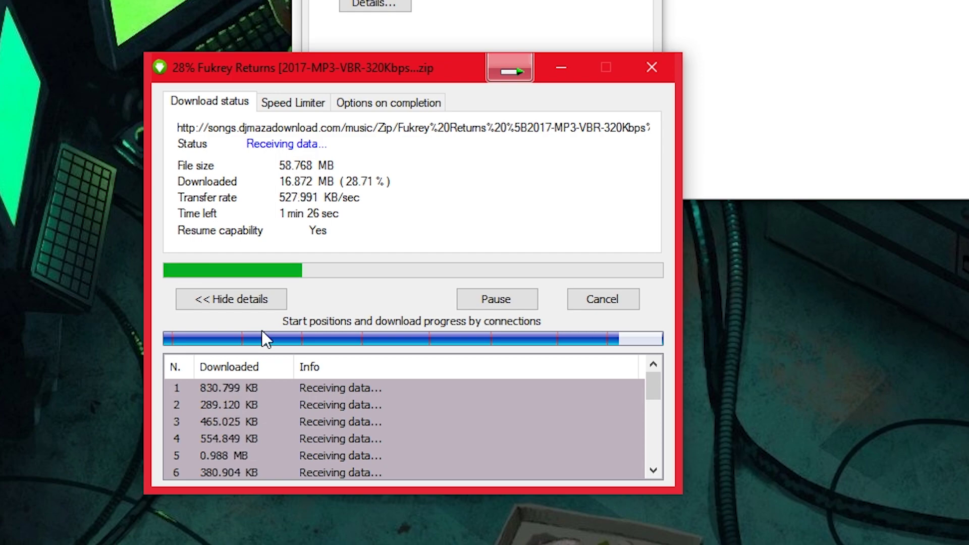
click(505, 297)
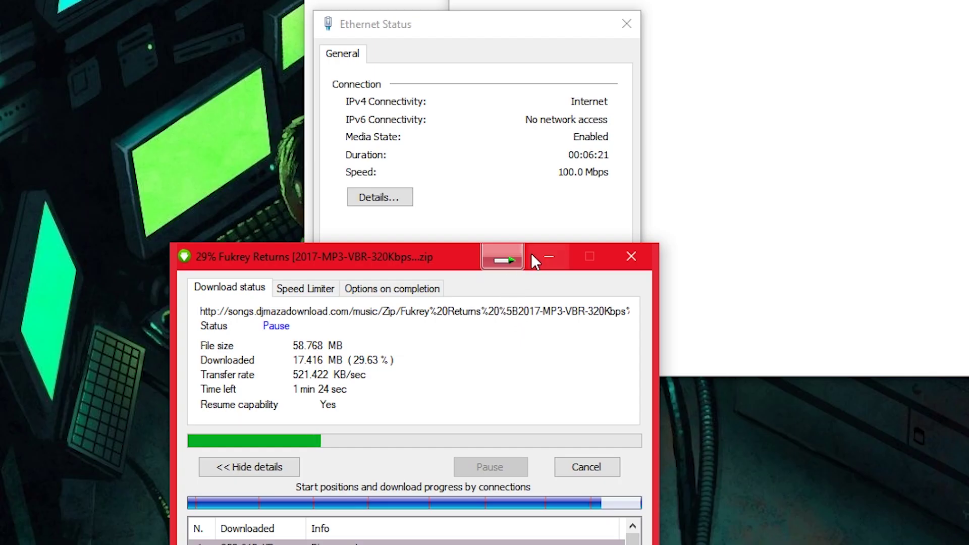
click(535, 256)
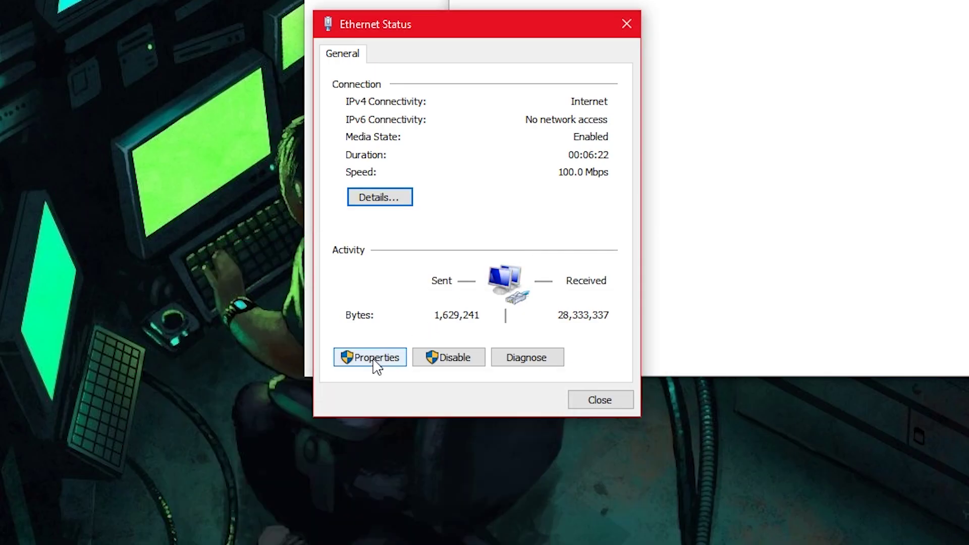
click(371, 358)
double_click(498, 248)
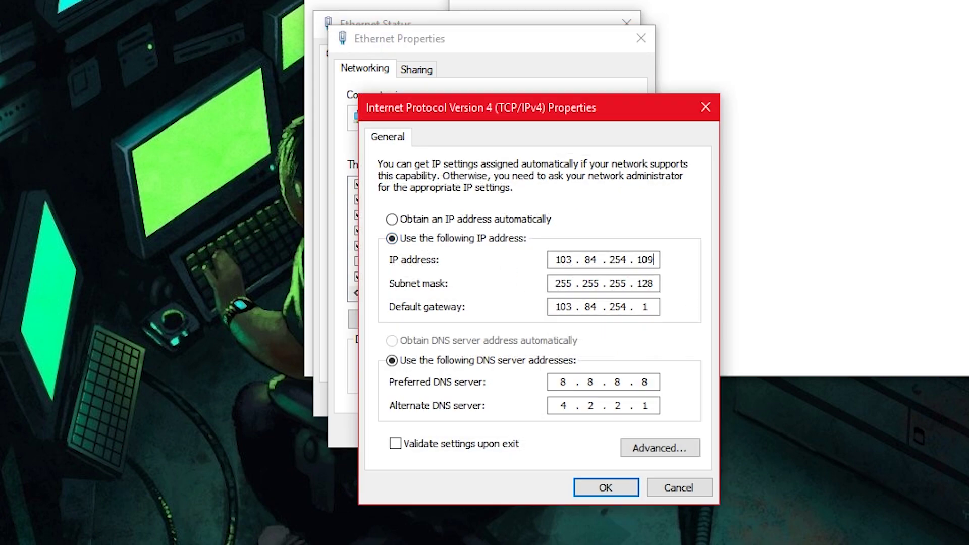
click(589, 487)
click(535, 426)
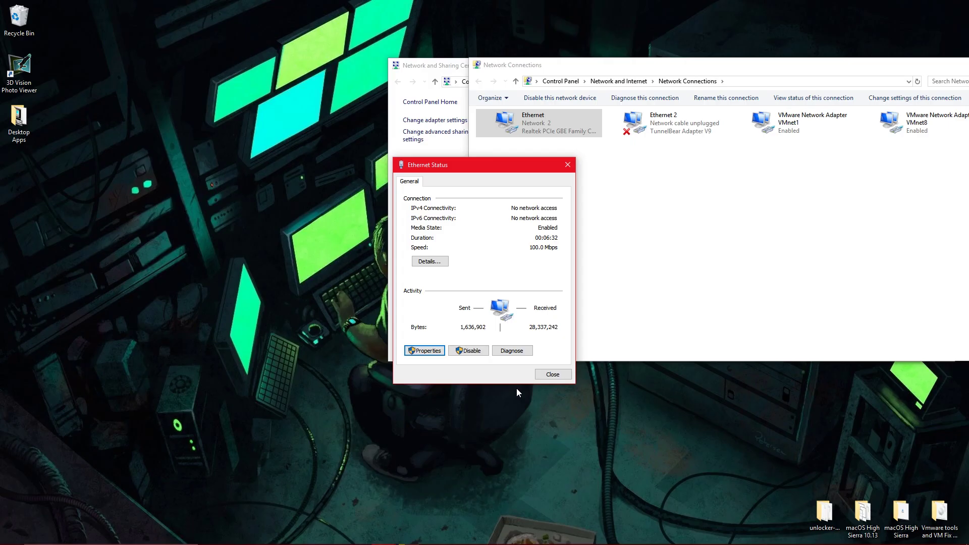
Step: Test the internet connection by reloading YouTube in Chrome, then minimise the browser
mouse_move(517, 544)
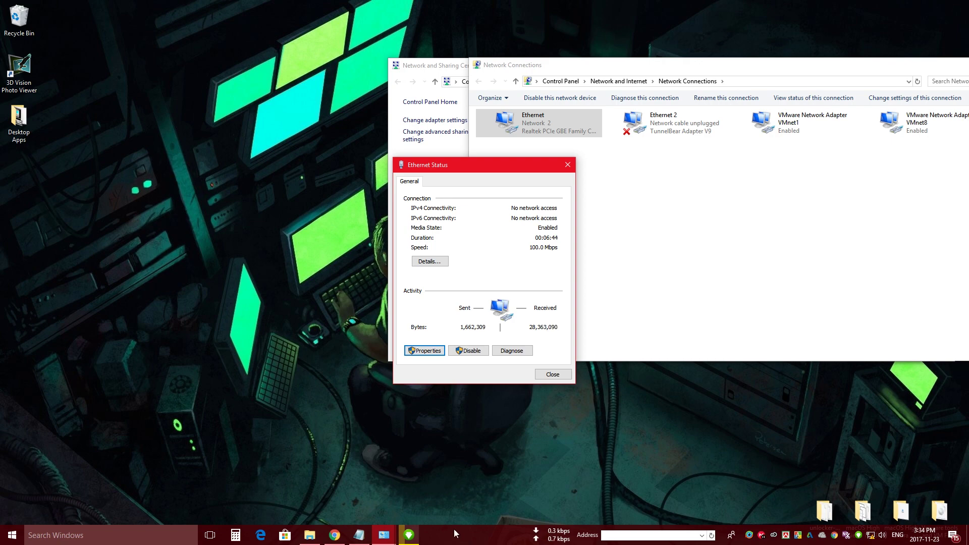
click(335, 534)
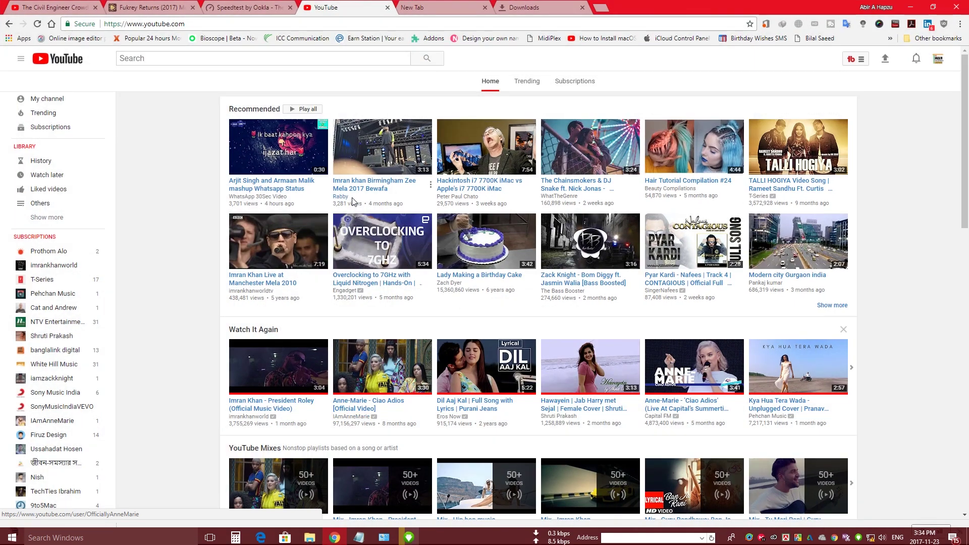
click(34, 24)
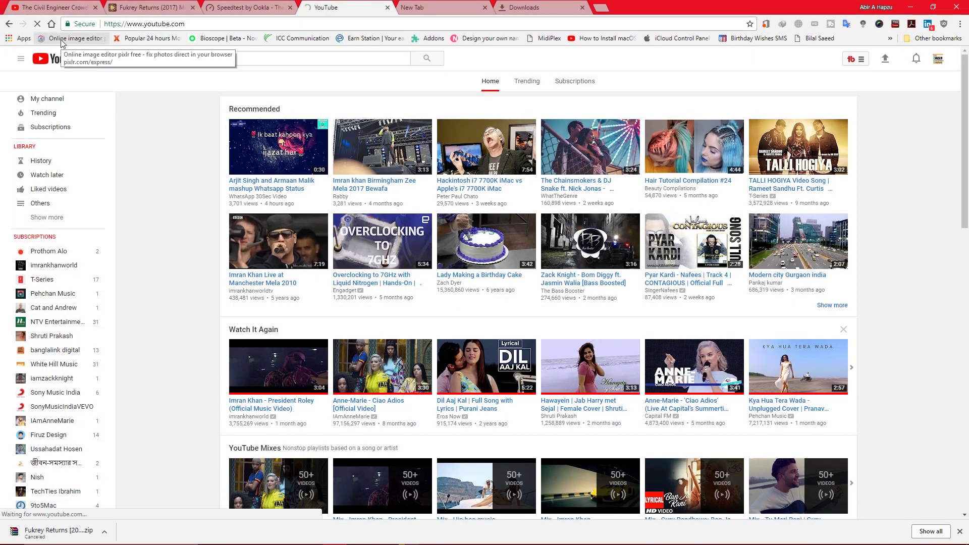
mouse_move(359, 534)
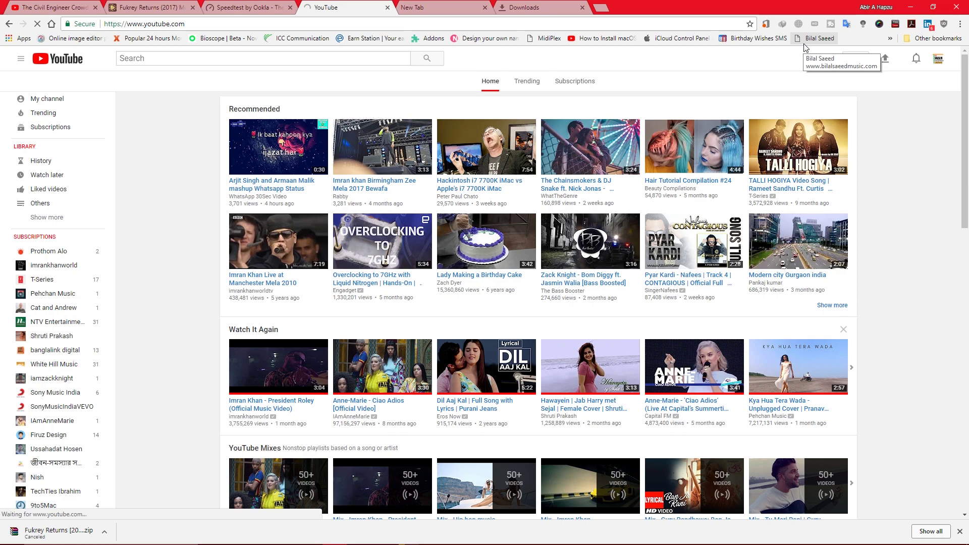
click(913, 5)
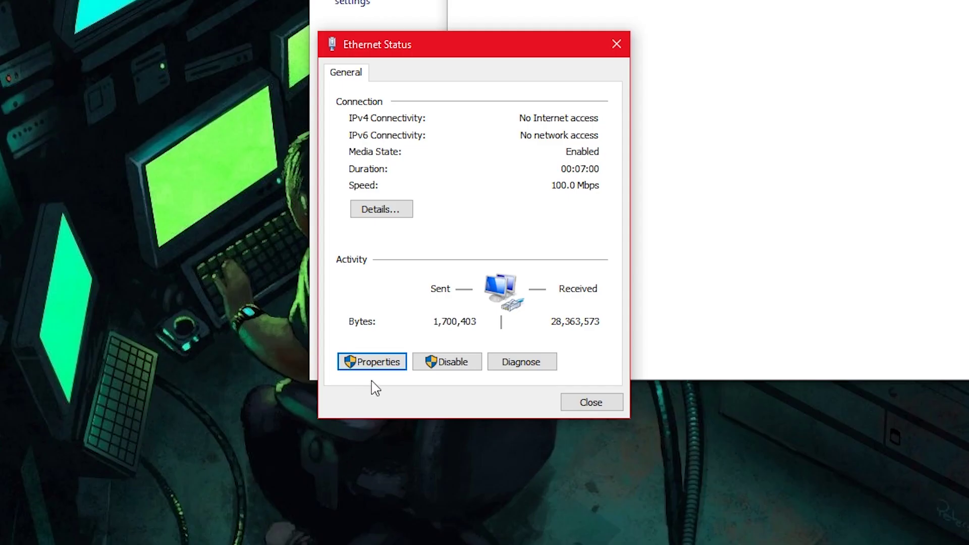
Step: Set the Ethernet adapter's IPv4 address to 103.84.254.101 and confirm both properties dialogs
click(422, 352)
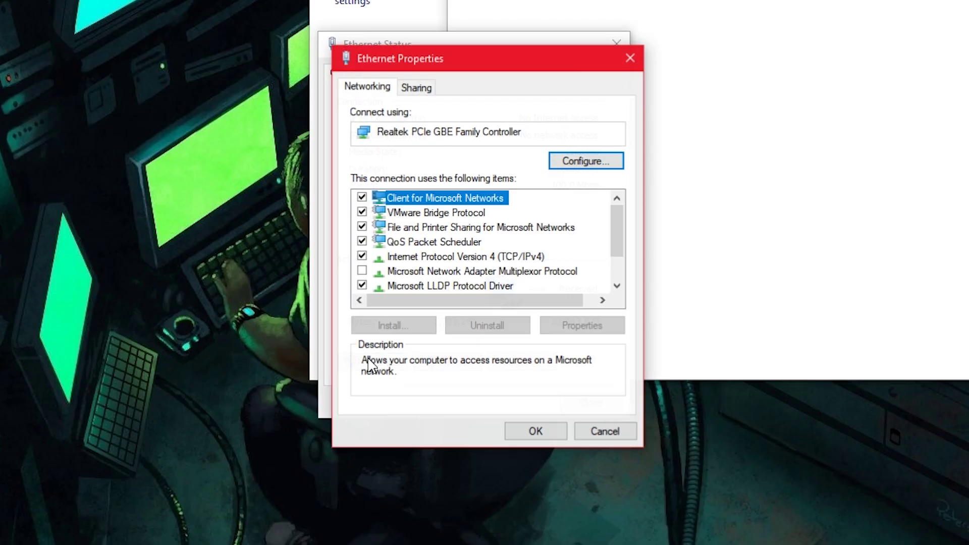
double_click(446, 258)
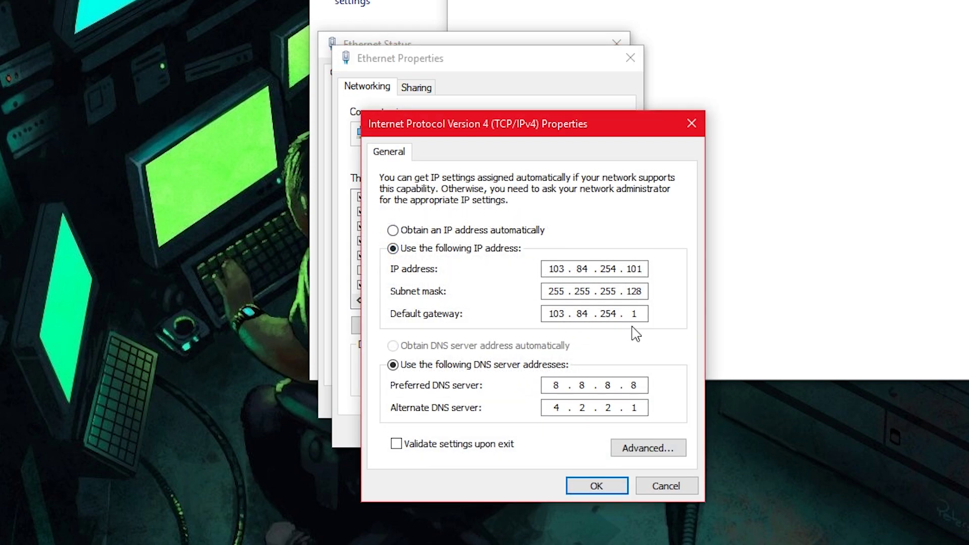
click(610, 485)
click(536, 430)
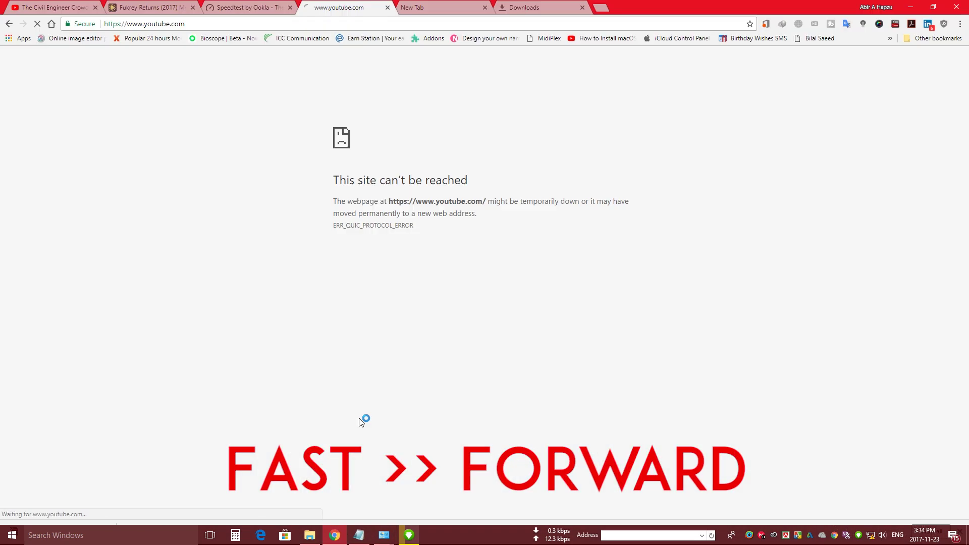
Step: Change the last number of the Ethernet adapter's IPv4 address and confirm both properties dialogs
mouse_move(416, 542)
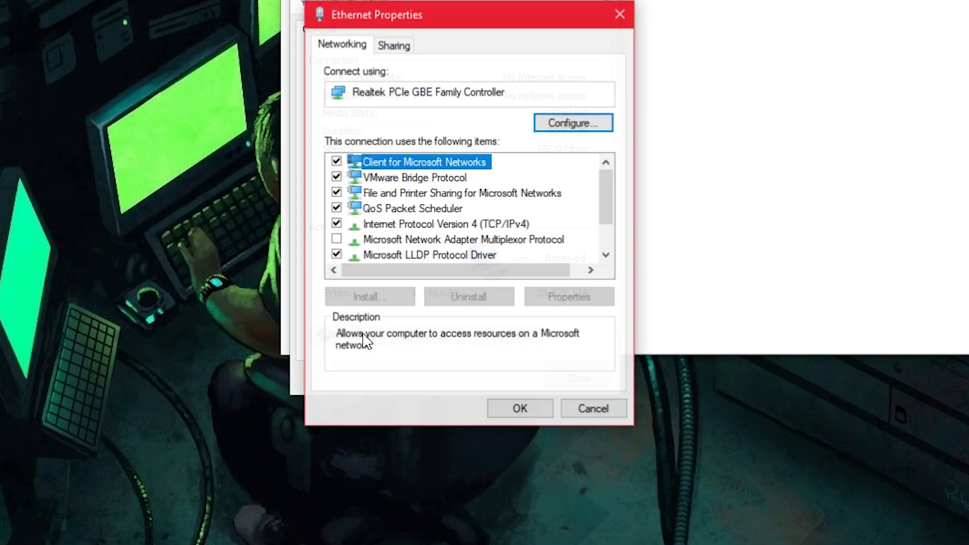
double_click(457, 224)
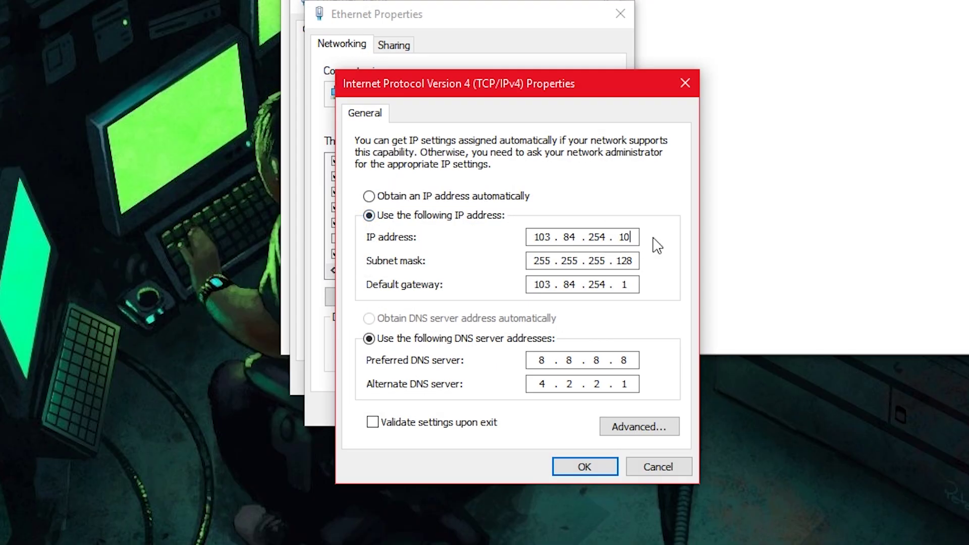
click(553, 468)
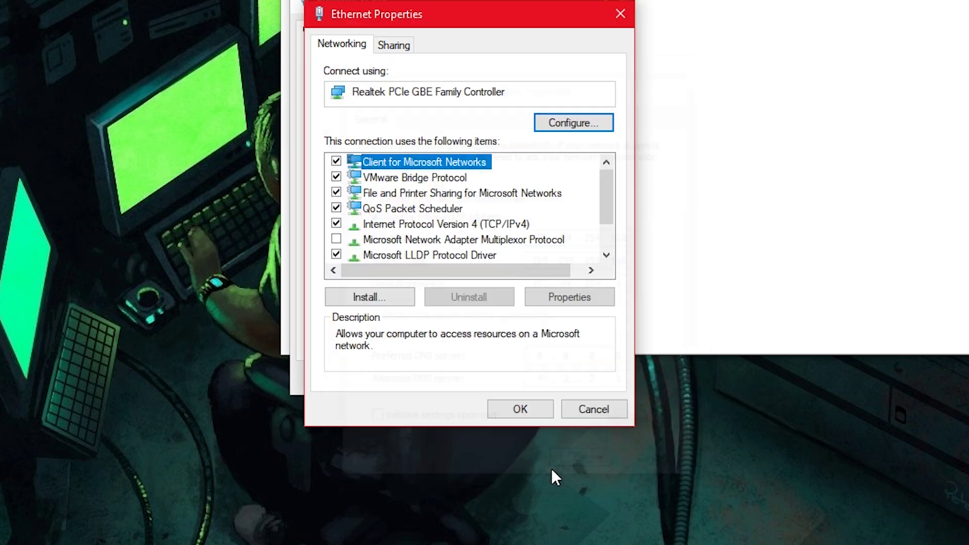
click(519, 410)
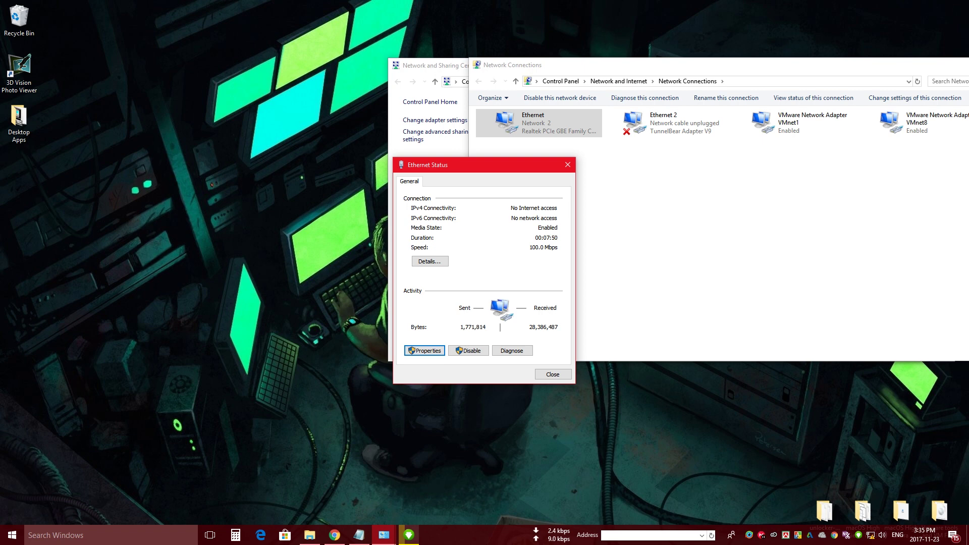
Step: Check in Chrome whether YouTube loads with this address, then minimise the browser
mouse_move(411, 539)
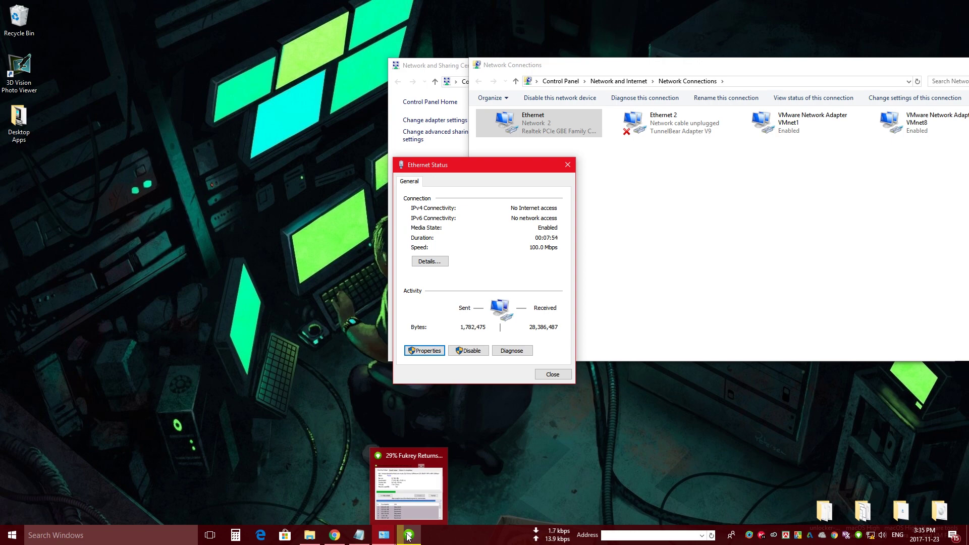
click(335, 535)
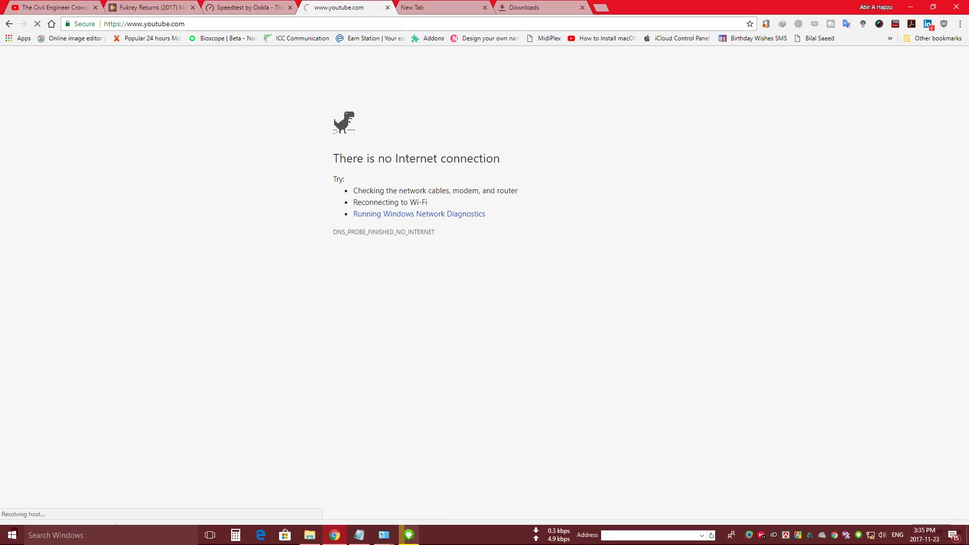
click(911, 6)
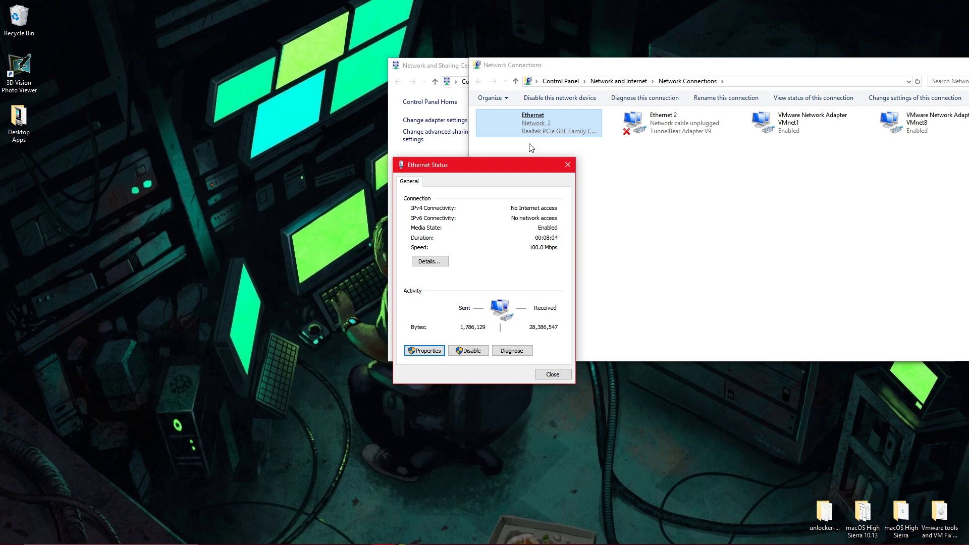
Step: Set the Ethernet adapter's IPv4 address to 103.84.254.110 and confirm both properties dialogs
click(425, 350)
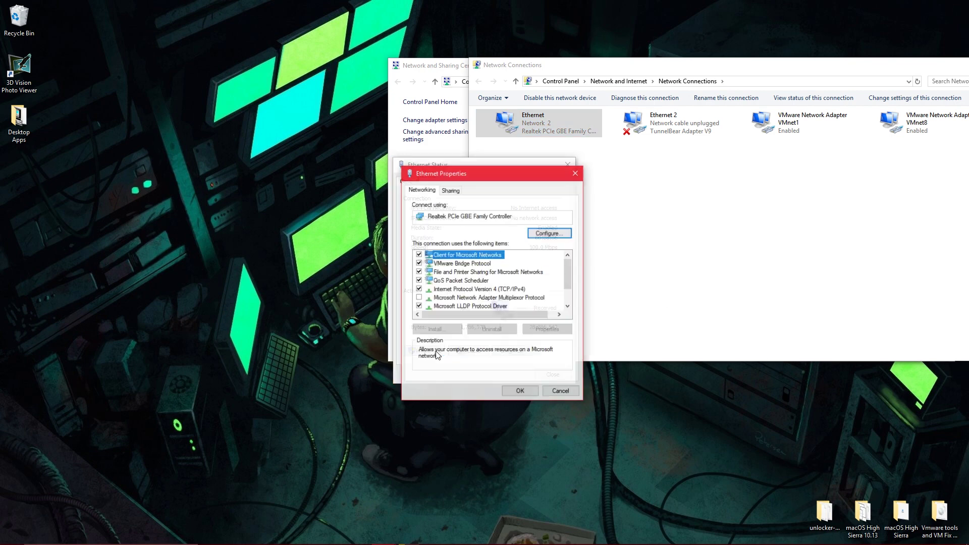
double_click(467, 290)
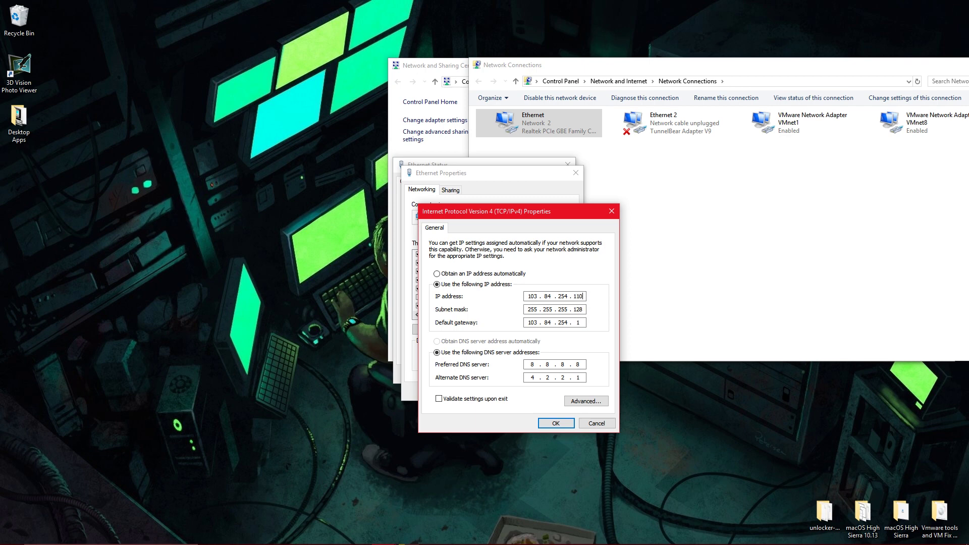
click(543, 426)
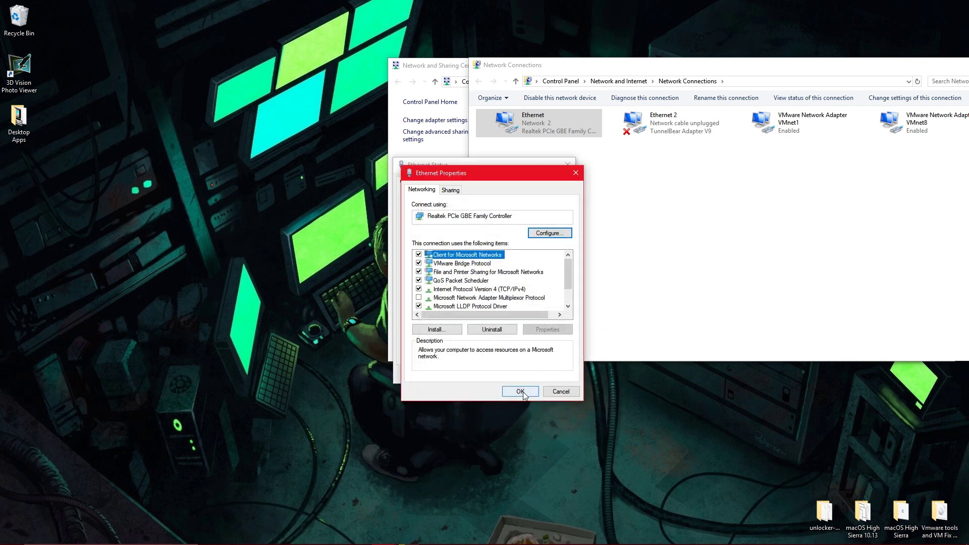
click(520, 390)
Step: Retest internet access by reloading YouTube in Chrome, then return to the Ethernet Status window
mouse_move(383, 534)
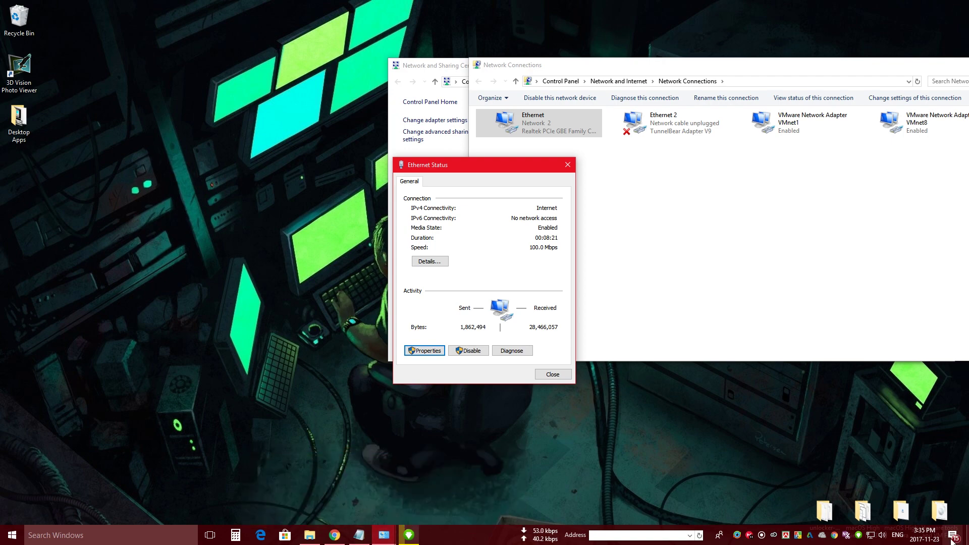
click(334, 535)
click(40, 25)
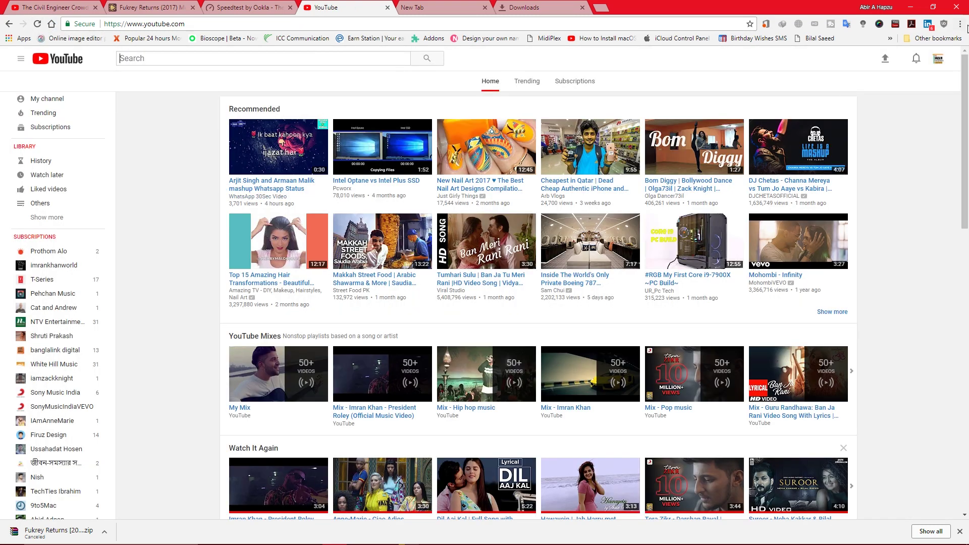
click(910, 7)
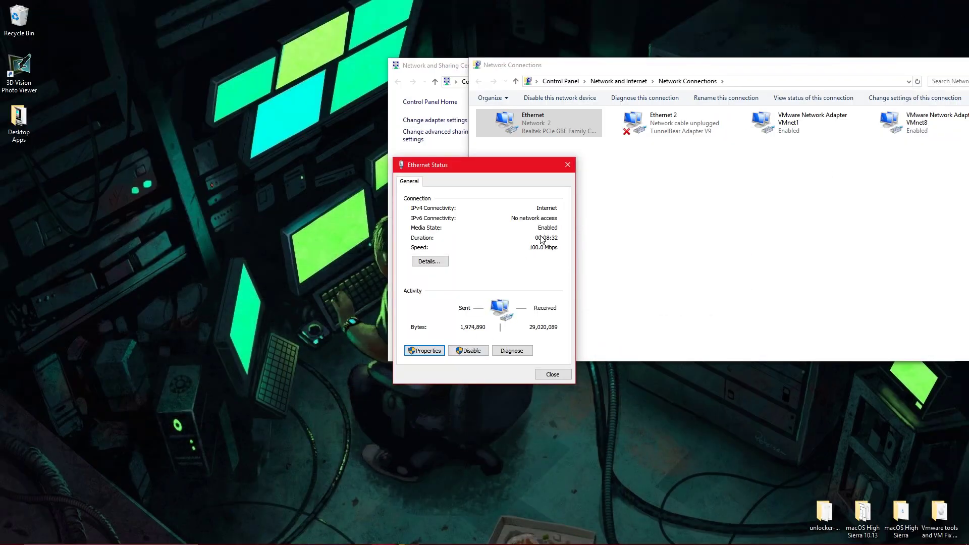
Step: Review the IPv4 address in the Ethernet network connection details, then close the details
click(430, 262)
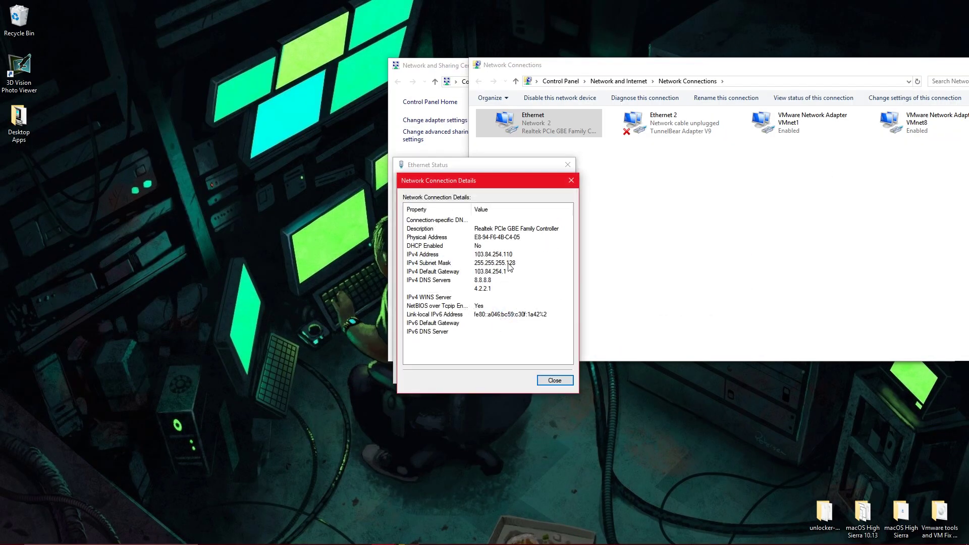
click(480, 256)
click(555, 380)
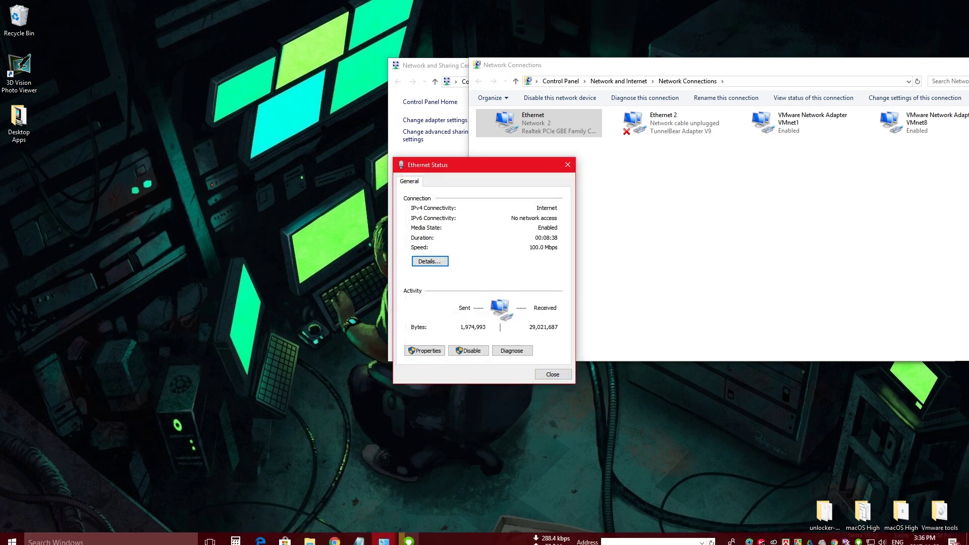
Step: Resume the paused zip download to check its transfer rate with this address, then pause it again
click(409, 535)
click(491, 411)
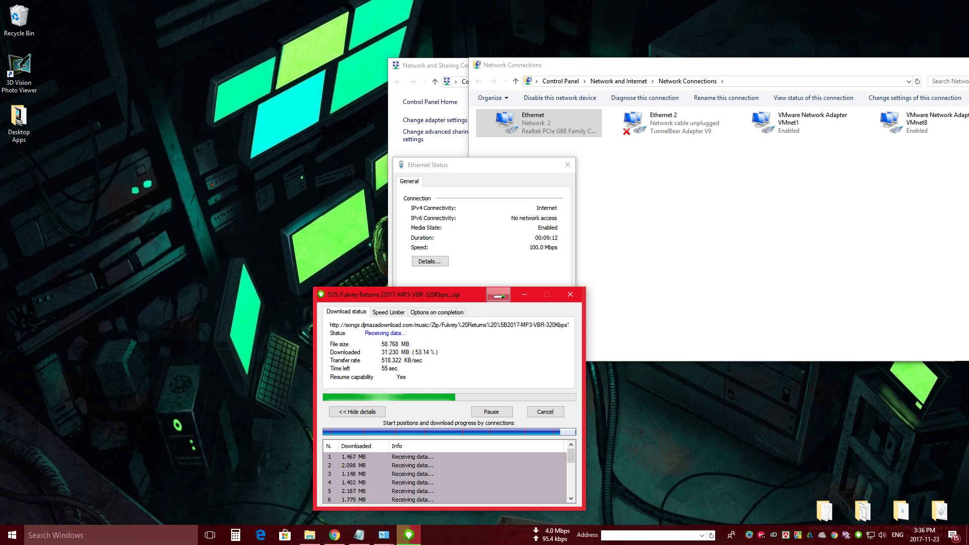
click(483, 408)
click(437, 349)
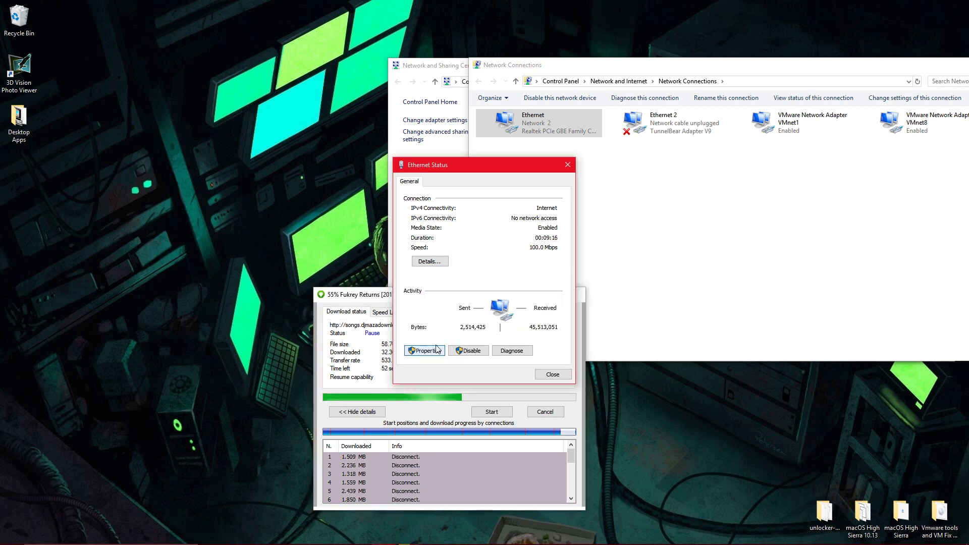
click(473, 281)
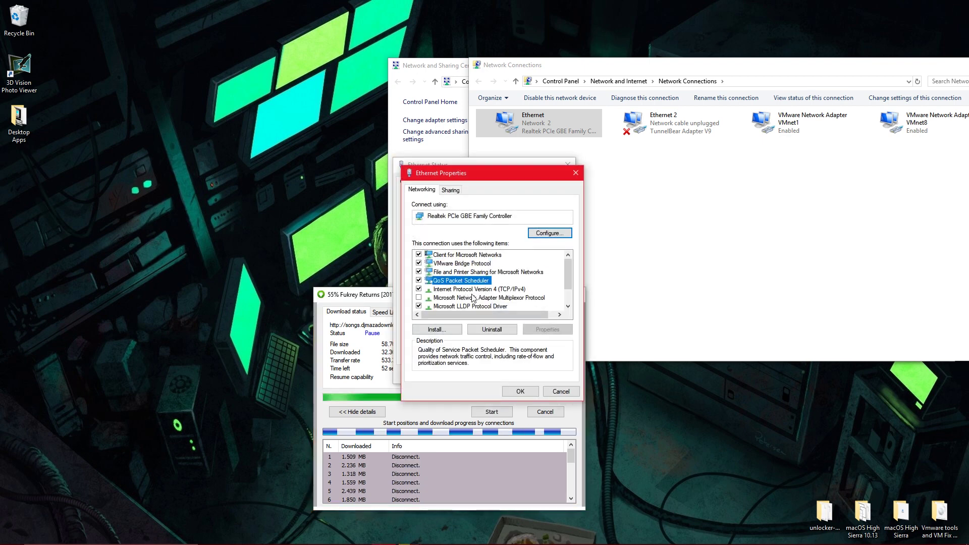
click(473, 256)
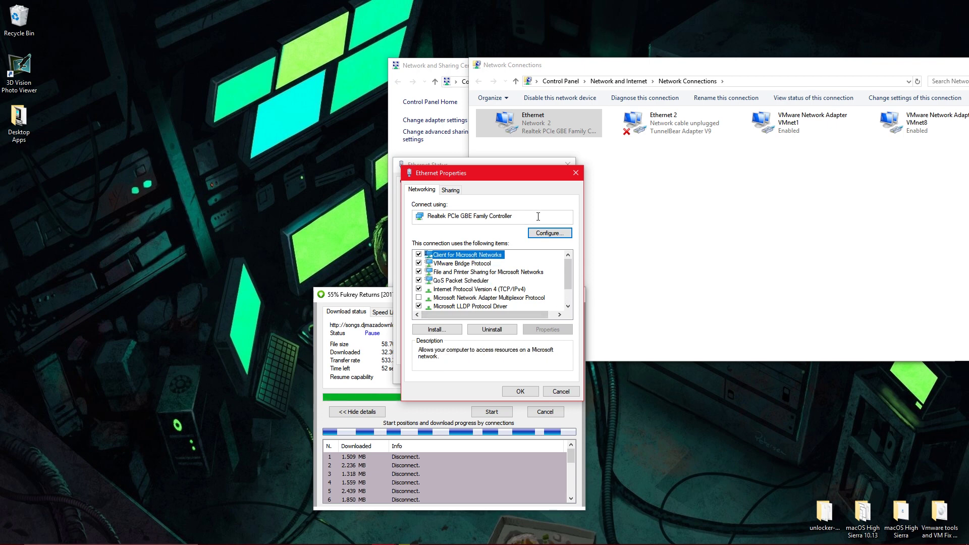
click(548, 233)
click(565, 317)
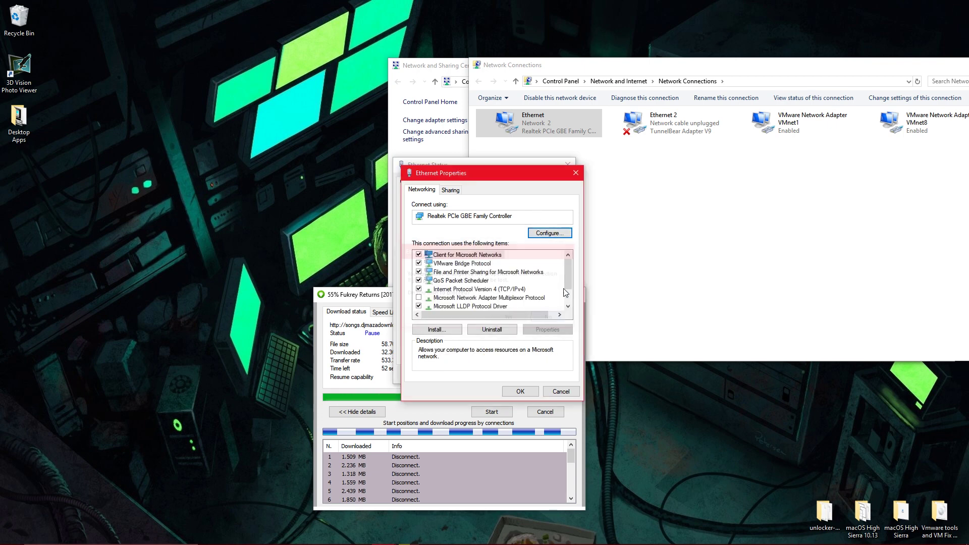
click(575, 173)
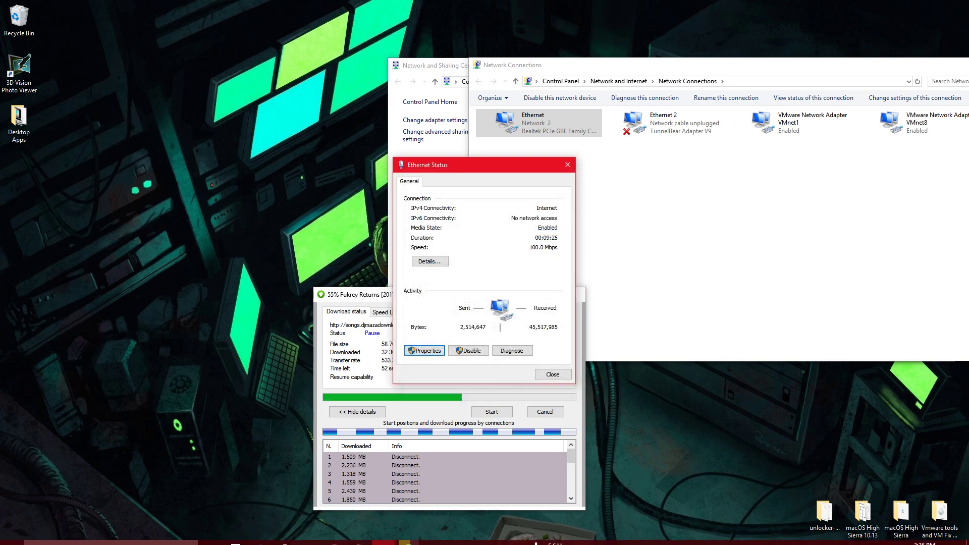
Step: Open the Realtek network card's configuration from the Ethernet properties and inspect its advanced Network Address value
click(425, 352)
click(549, 232)
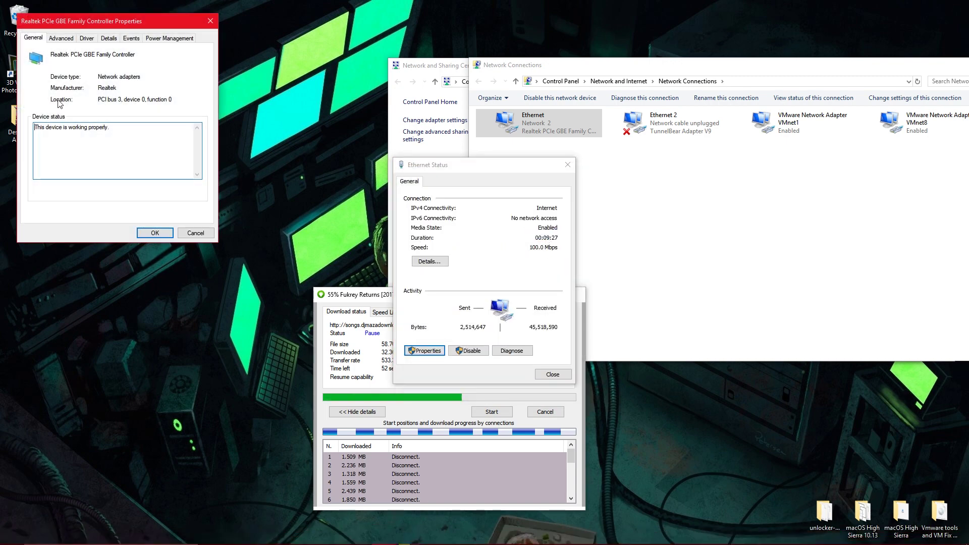
click(61, 37)
click(50, 160)
click(156, 90)
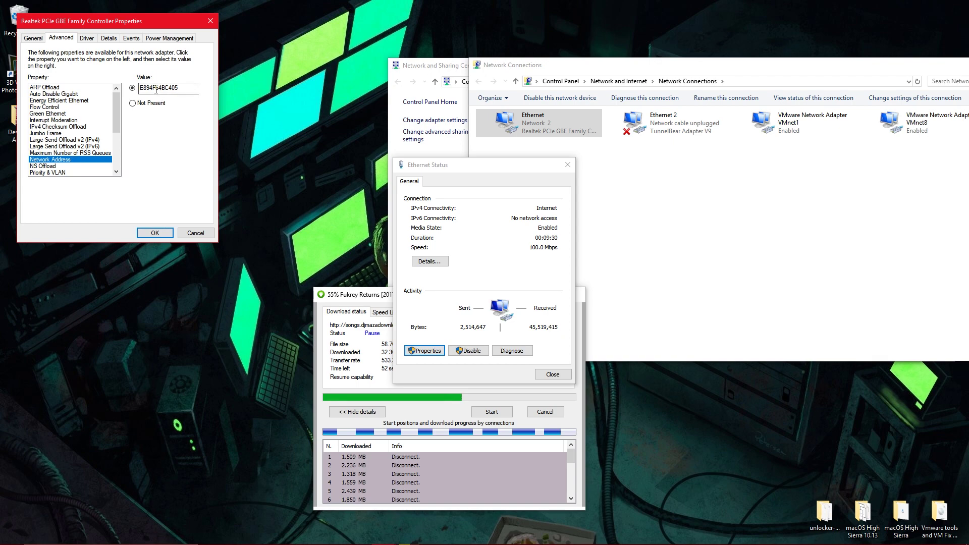
Step: View the selected desktop screenshot in File Explorer's Old folder, then return and confirm the network card's properties
mouse_move(310, 540)
click(318, 539)
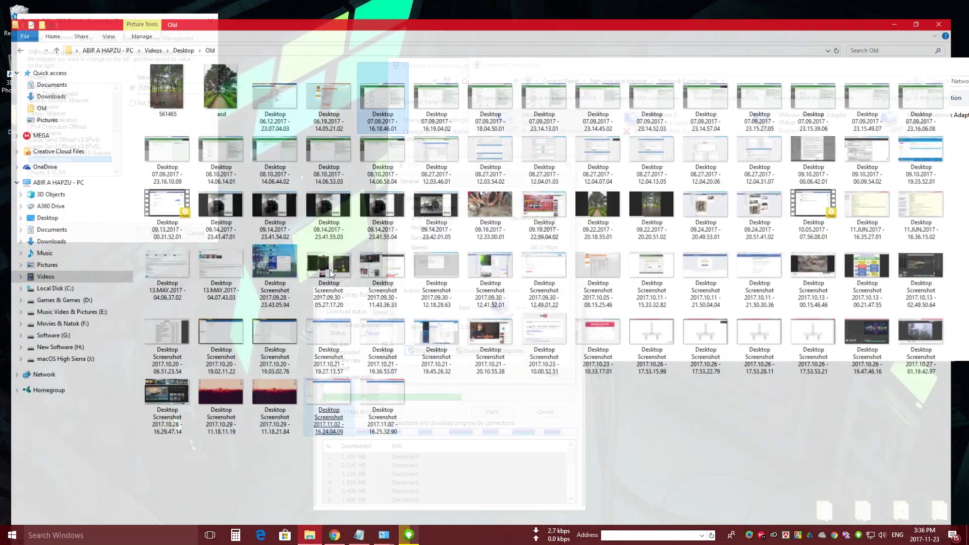
double_click(372, 98)
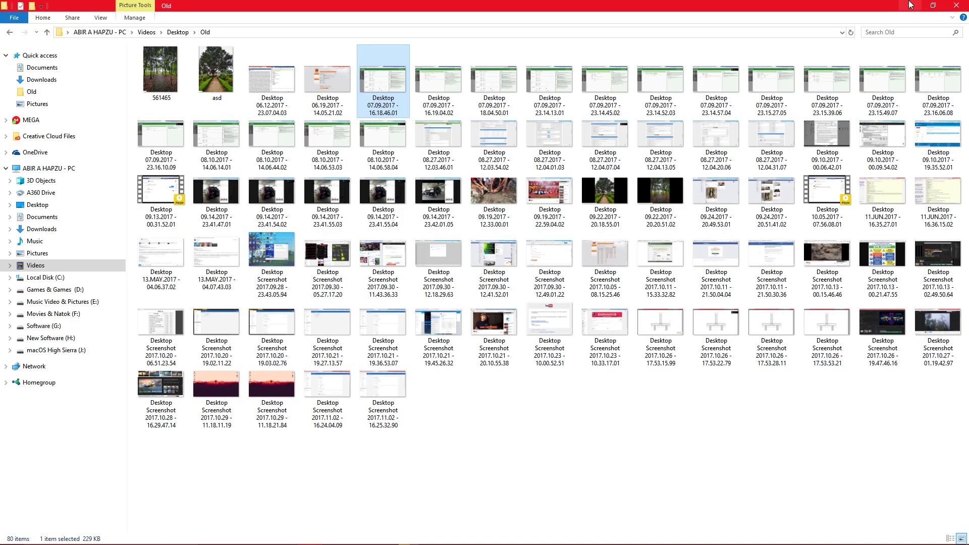
click(909, 5)
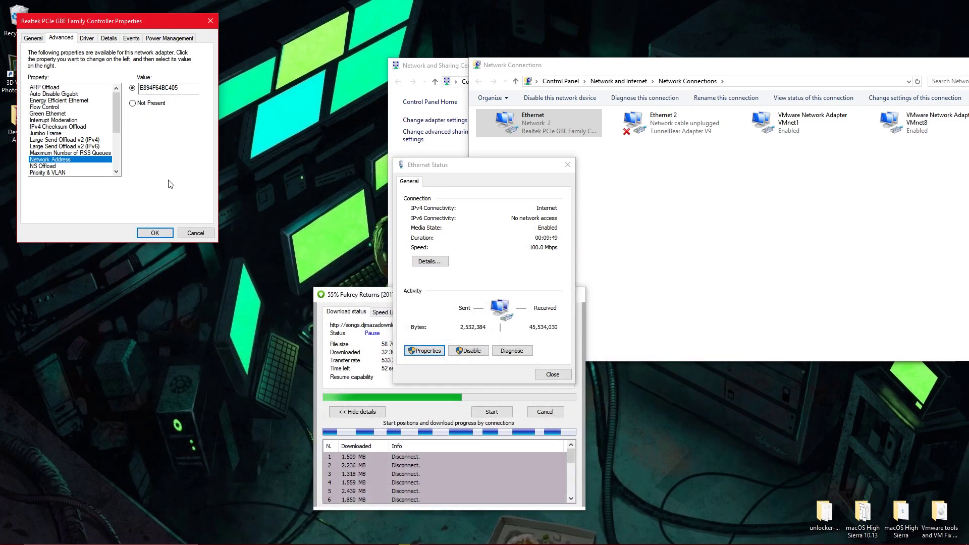
double_click(195, 89)
key(Return)
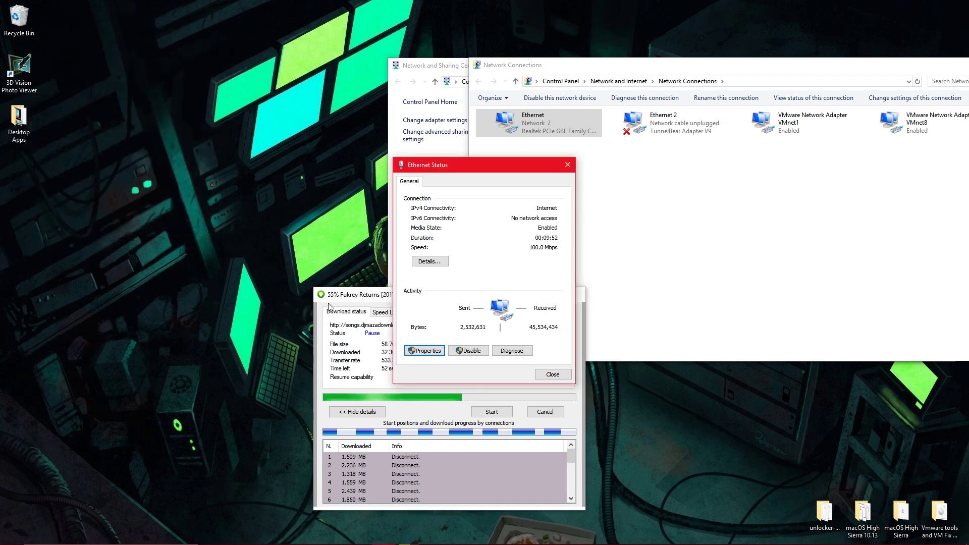
Step: Set the Ethernet adapter's IPv4 address to 103.84.254.111 and confirm both properties dialogs
drag(465, 170, 561, 164)
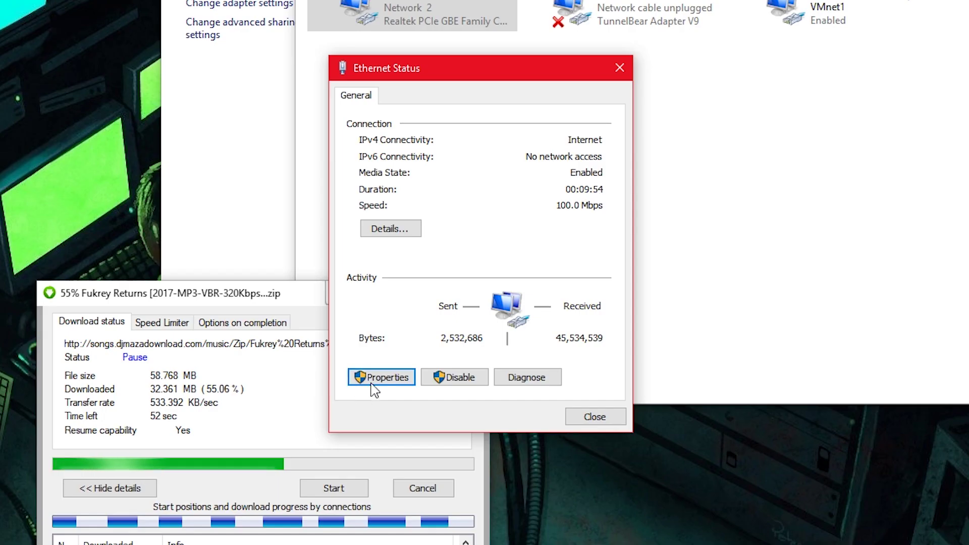
click(517, 345)
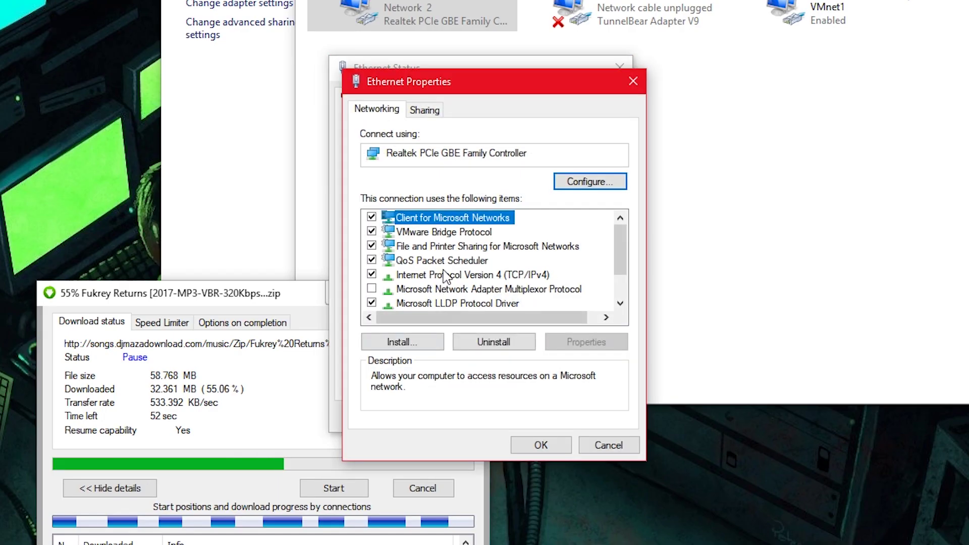
double_click(445, 276)
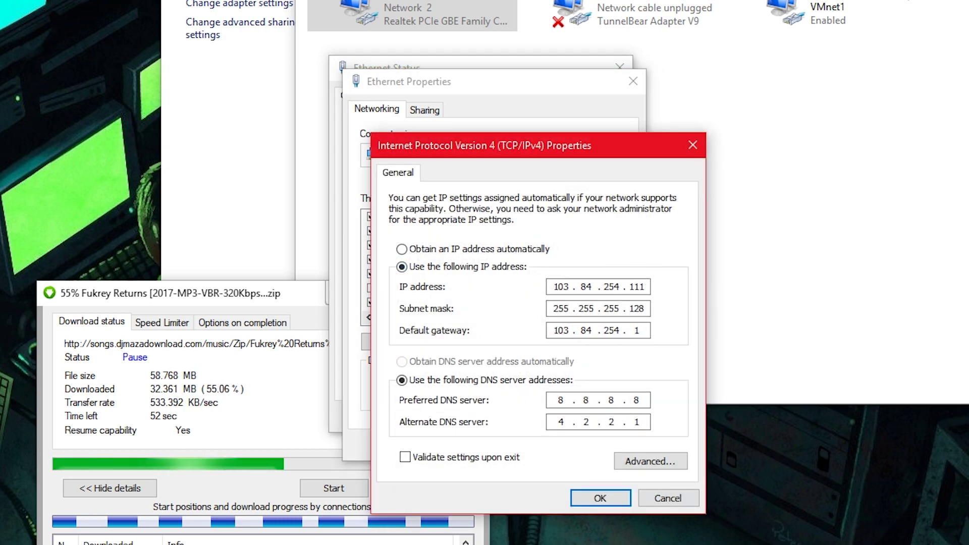
click(611, 499)
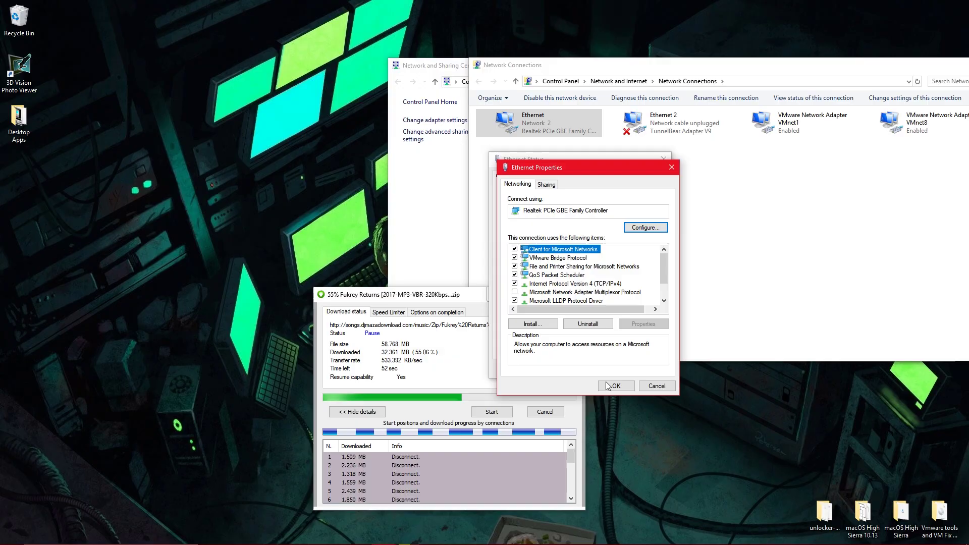
click(540, 445)
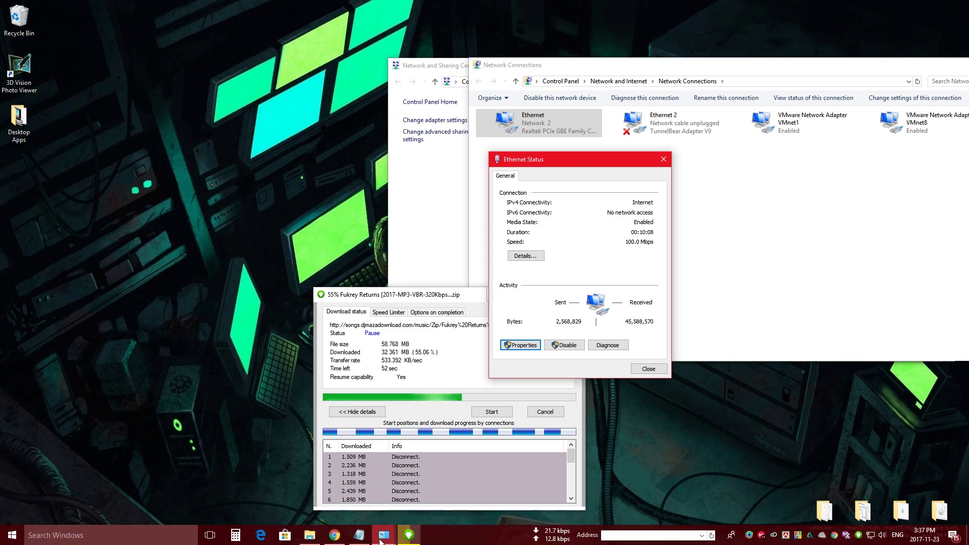
Step: Retest internet access by reloading YouTube in Chrome, then resume the paused zip download to check its transfer rate
click(334, 534)
key(F5)
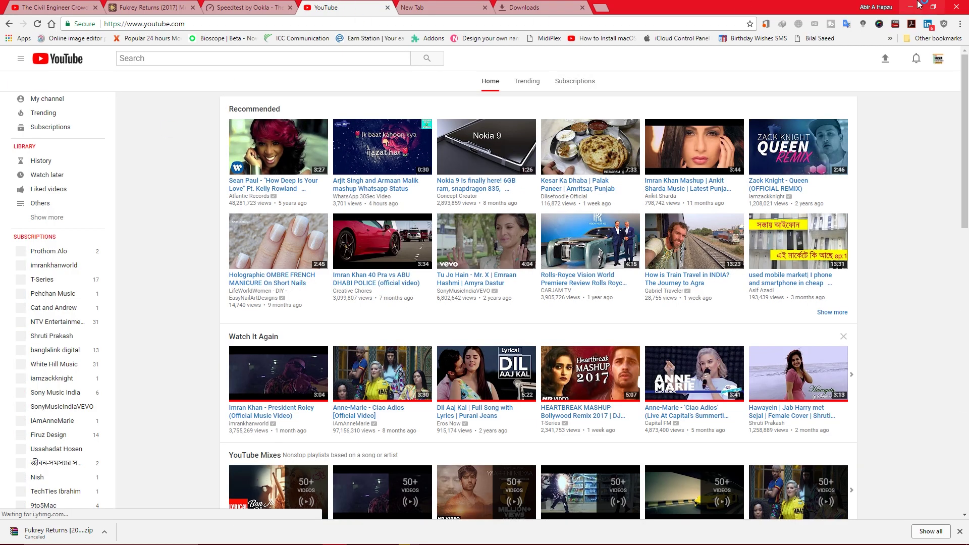
click(909, 7)
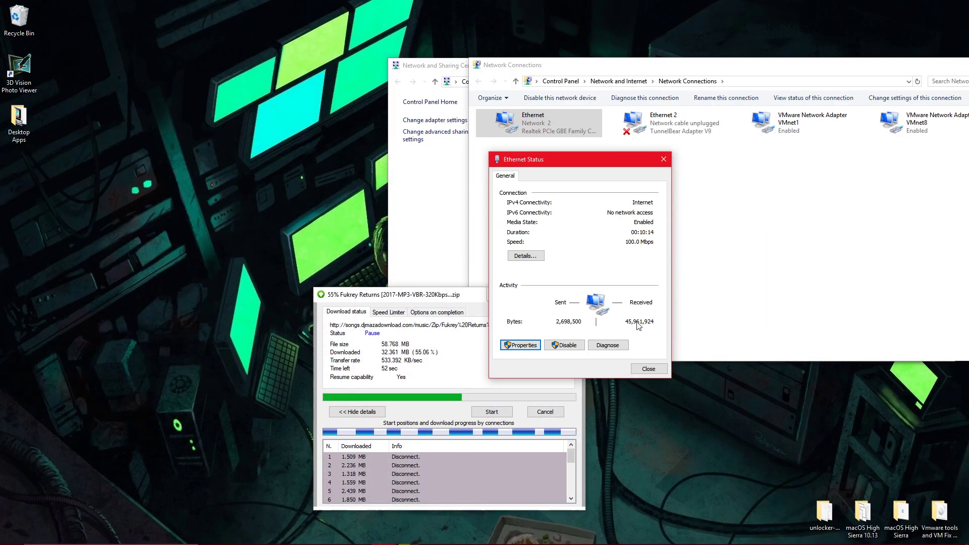
click(492, 411)
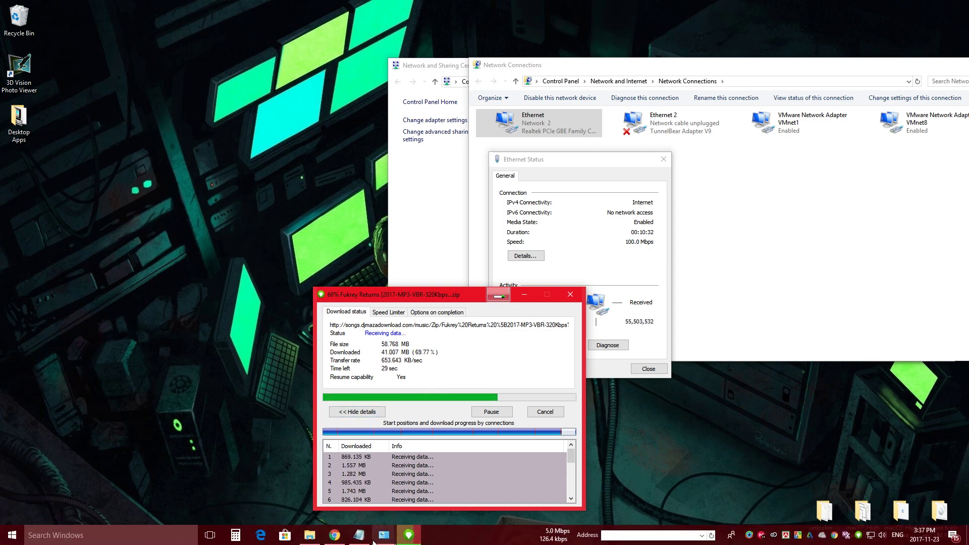
Step: Examine the address, subnet mask, gateway and DNS entries in the Router notes, comparing the 103.84.254.104 and 172.21.10.24 blocks
click(358, 535)
click(242, 342)
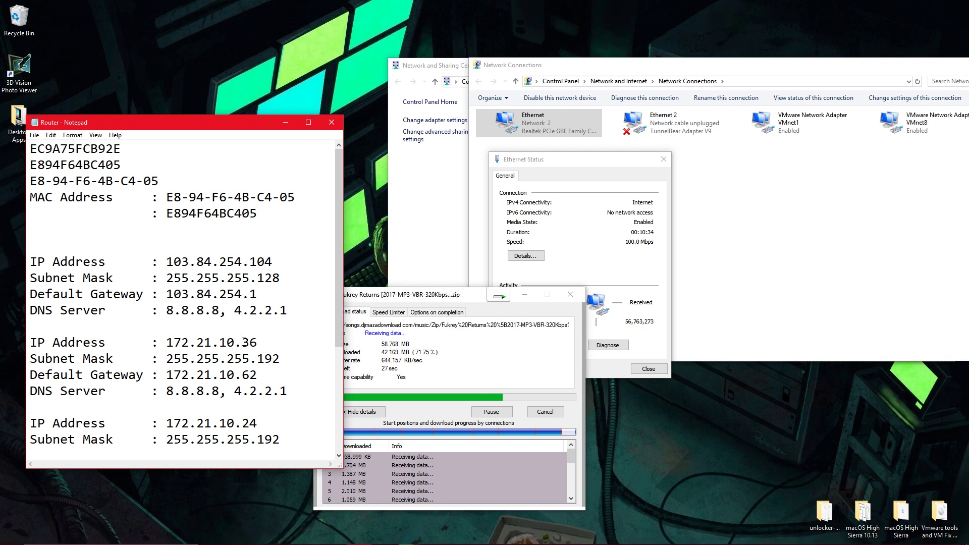
scroll(252, 344, down, 3)
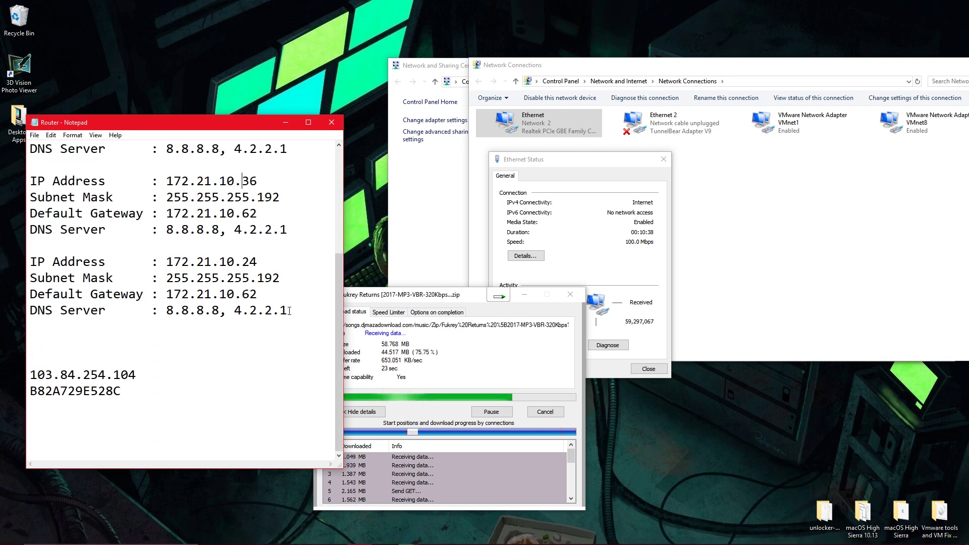
drag(288, 313, 29, 256)
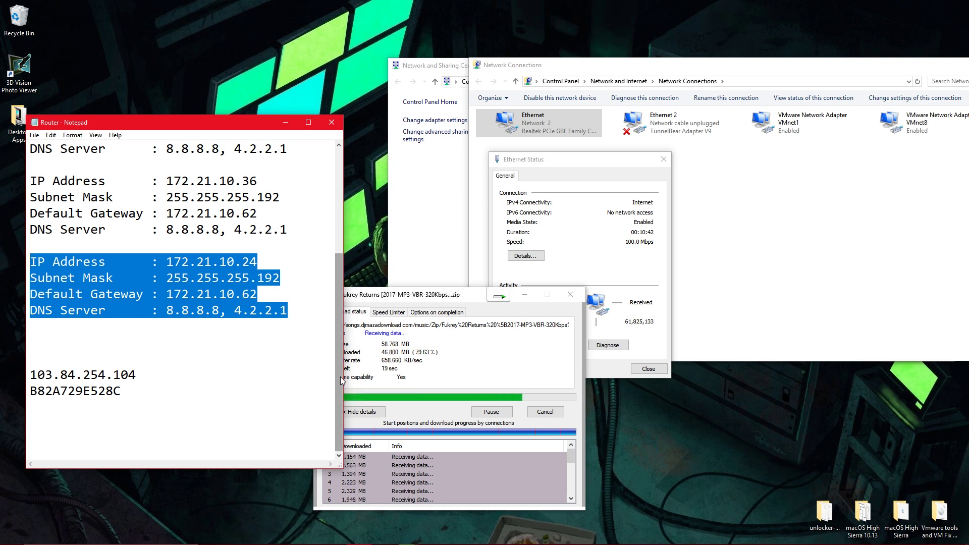
click(227, 366)
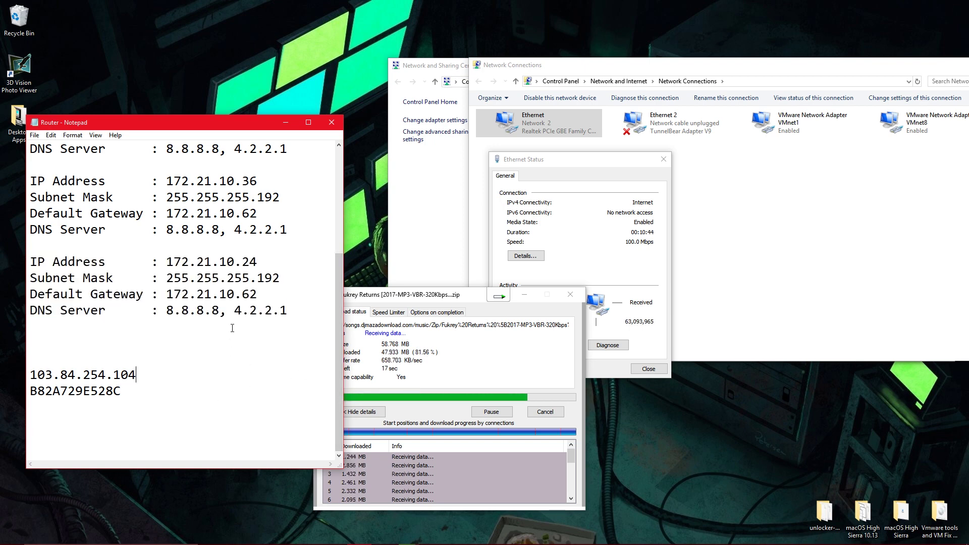
scroll(341, 364, up, 3)
drag(287, 295, 29, 245)
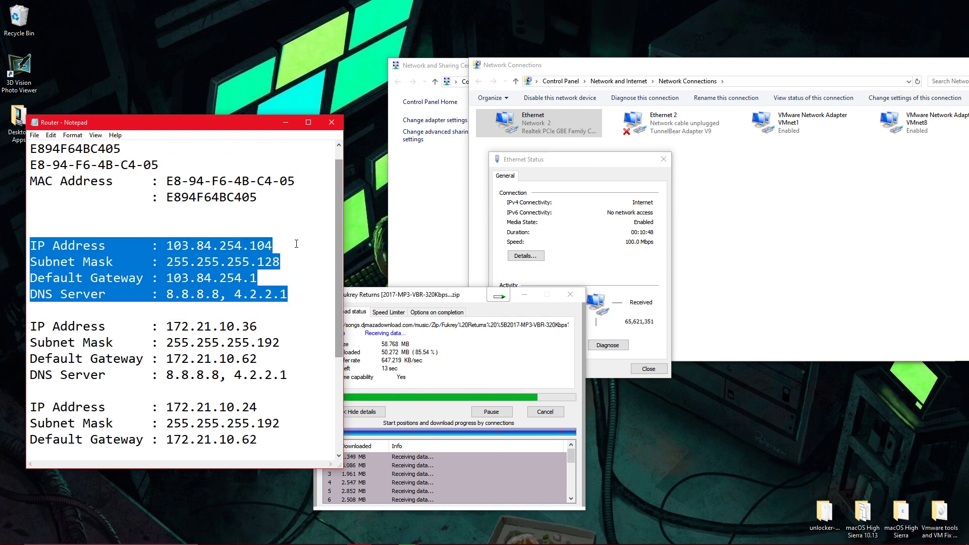
drag(334, 235, 31, 280)
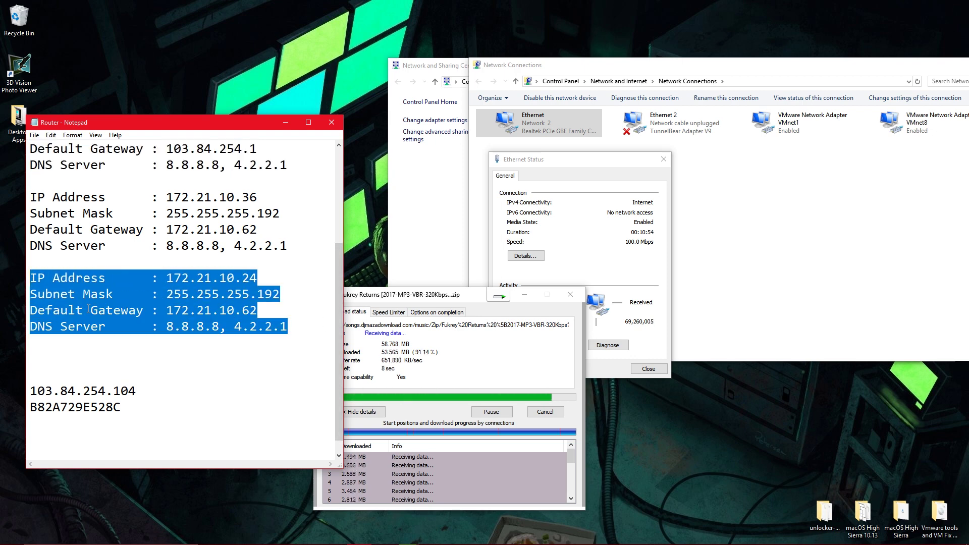
drag(340, 299, 151, 197)
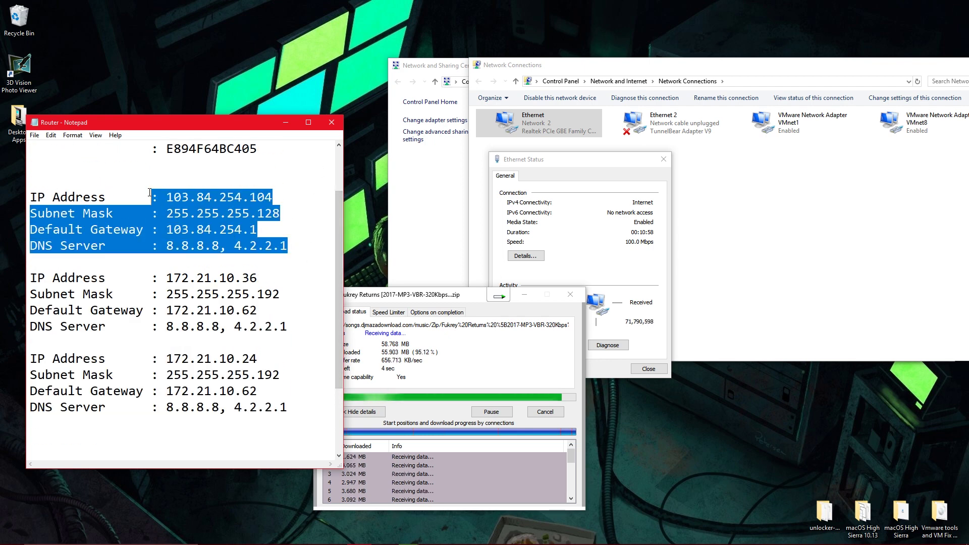
click(272, 196)
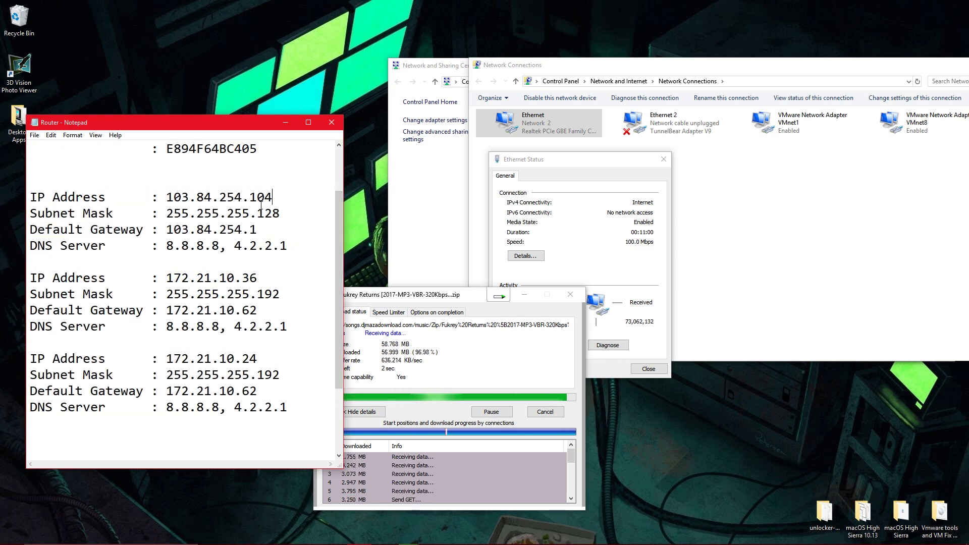
click(250, 358)
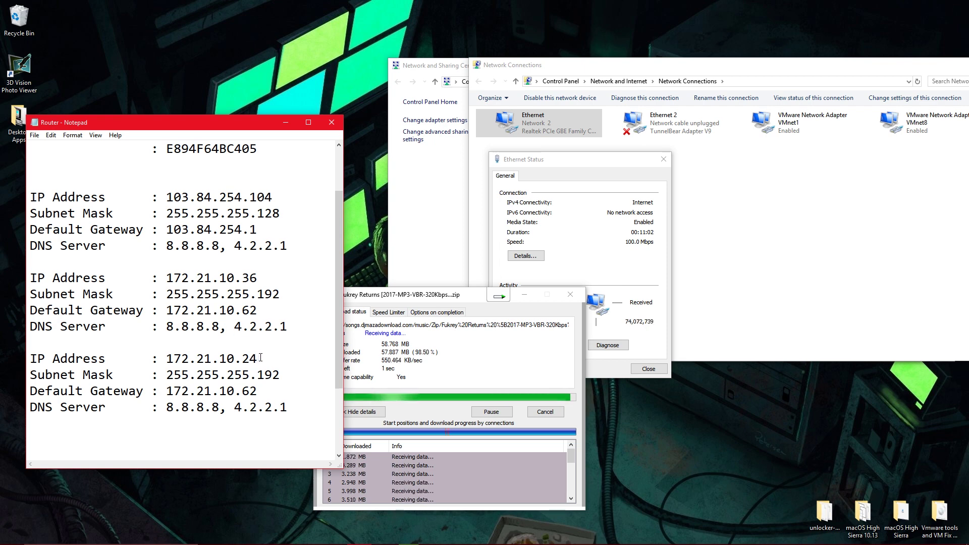
shift+click(257, 358)
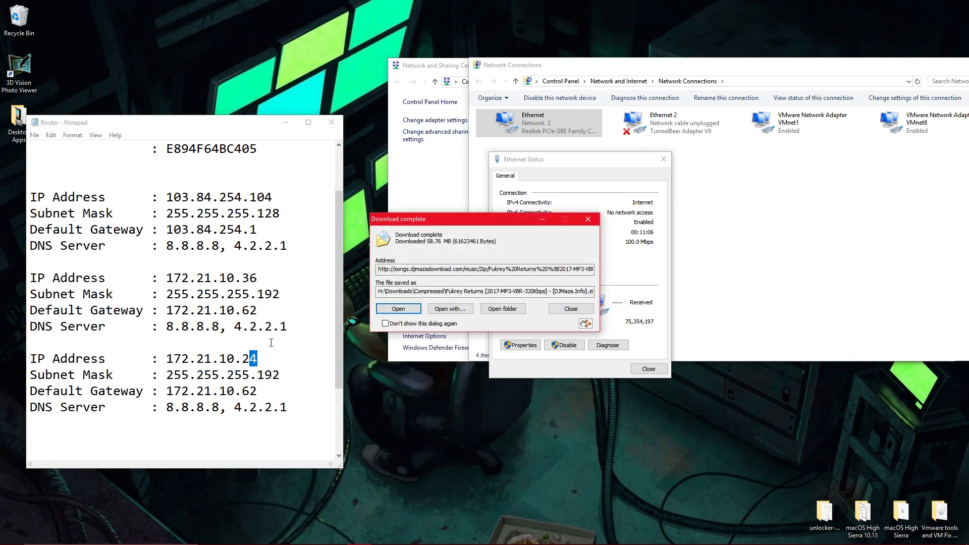
Step: Clear the download completion dialog, the Router notes and the Ethernet Status window from the desktop
click(571, 308)
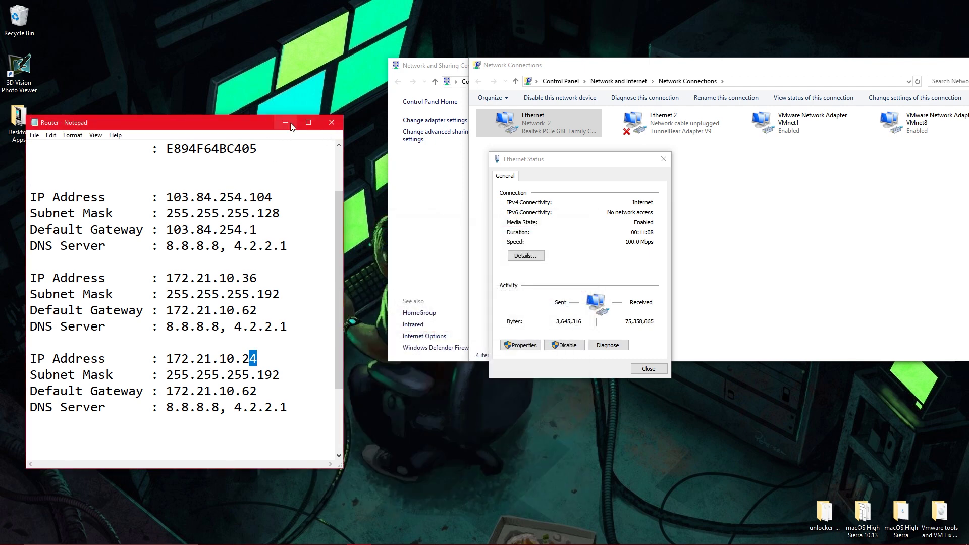
click(285, 122)
click(648, 368)
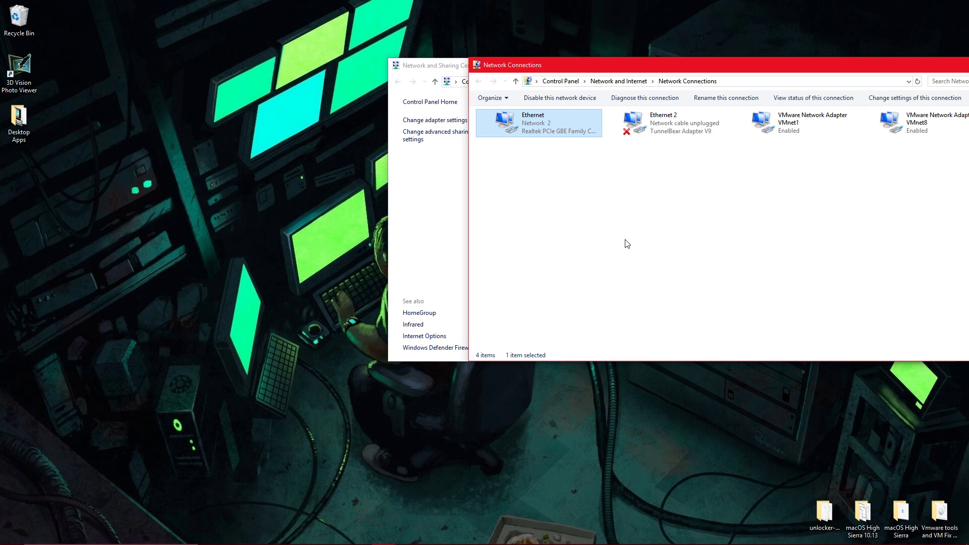
Step: Open the Ethernet adapter's IPv4 properties and compare its static settings with the entries in the Router notes
double_click(551, 132)
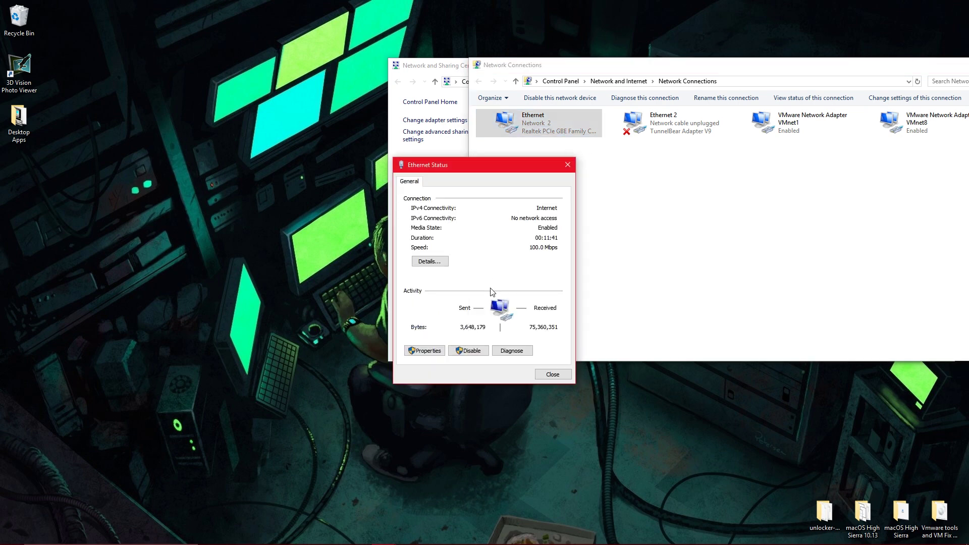
click(423, 348)
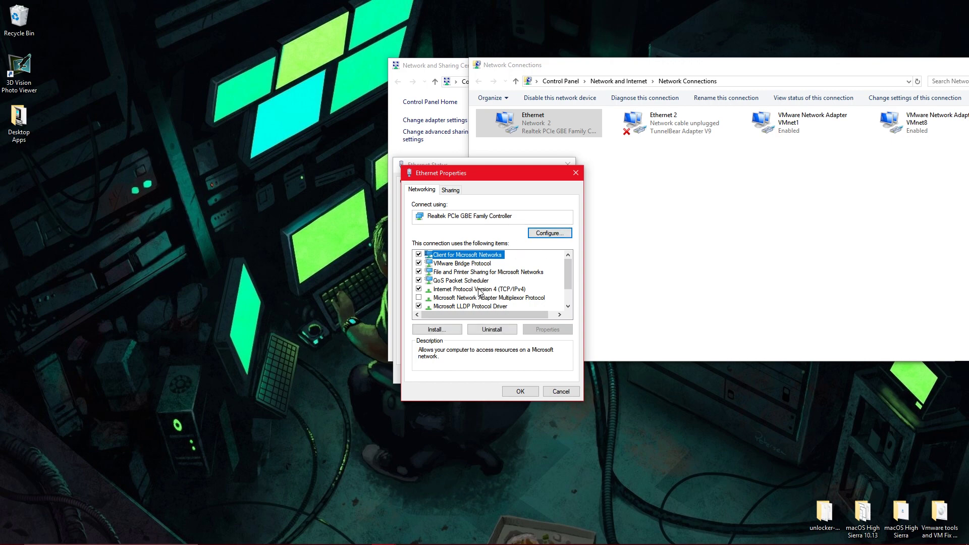
double_click(480, 289)
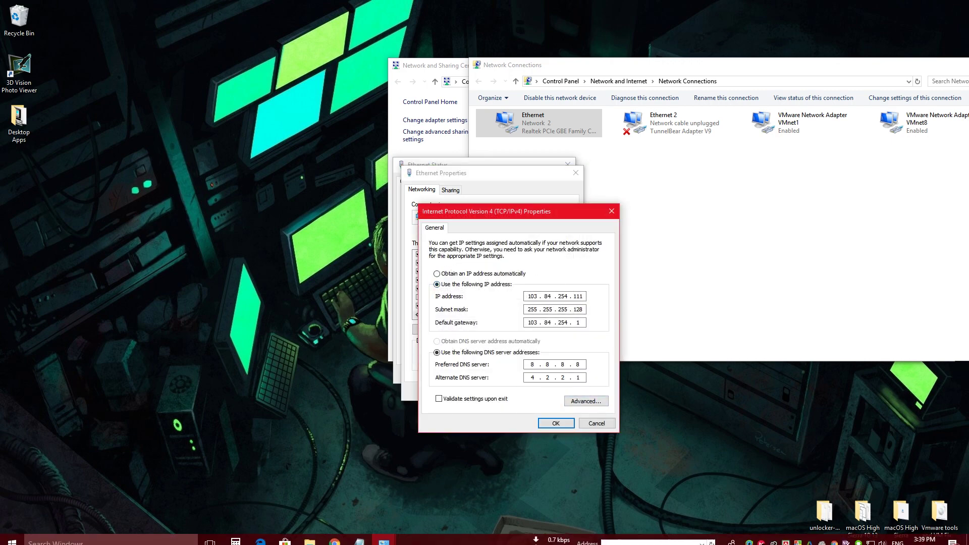
click(359, 536)
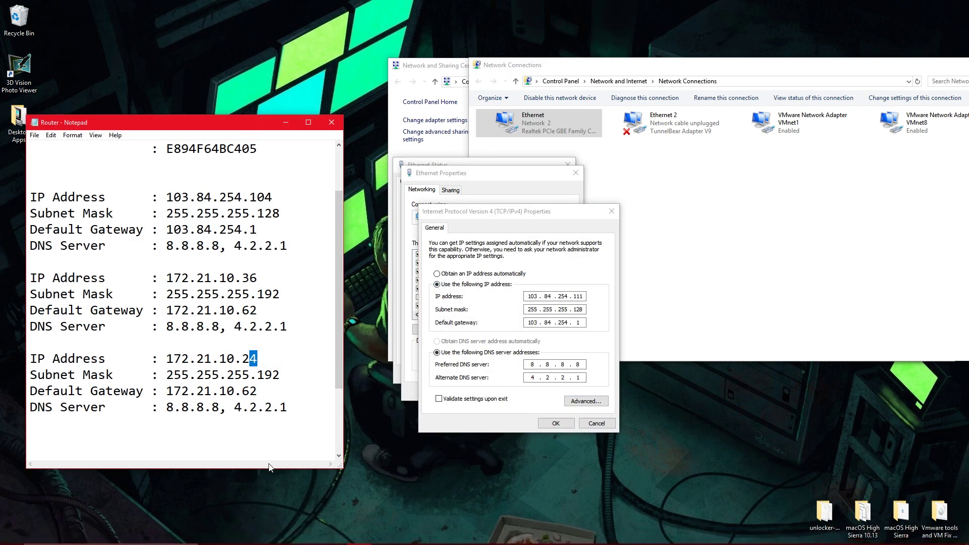
drag(166, 358, 287, 410)
click(235, 246)
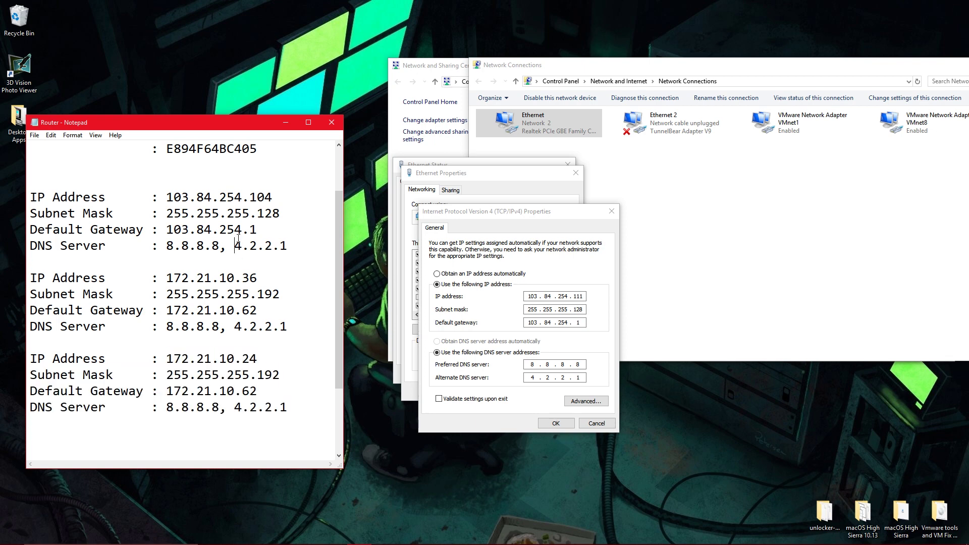
click(285, 122)
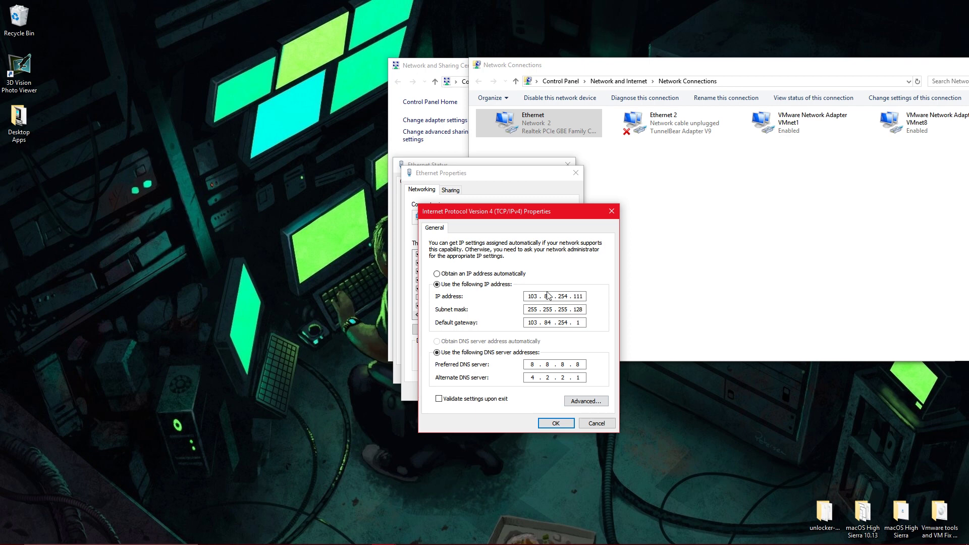
Step: Set the Ethernet adapter to obtain its IP address and DNS server address automatically, and confirm both properties dialogs
click(474, 275)
click(456, 341)
click(555, 423)
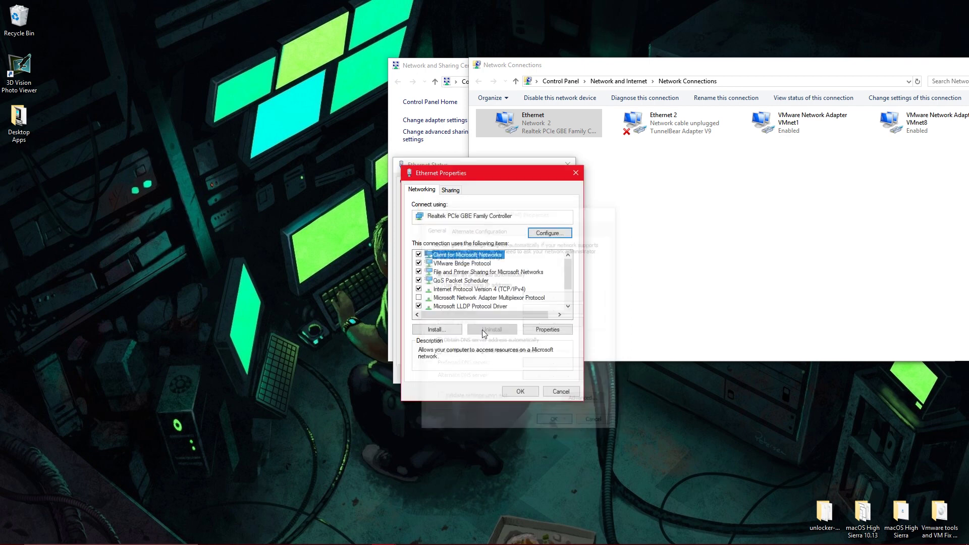
click(513, 390)
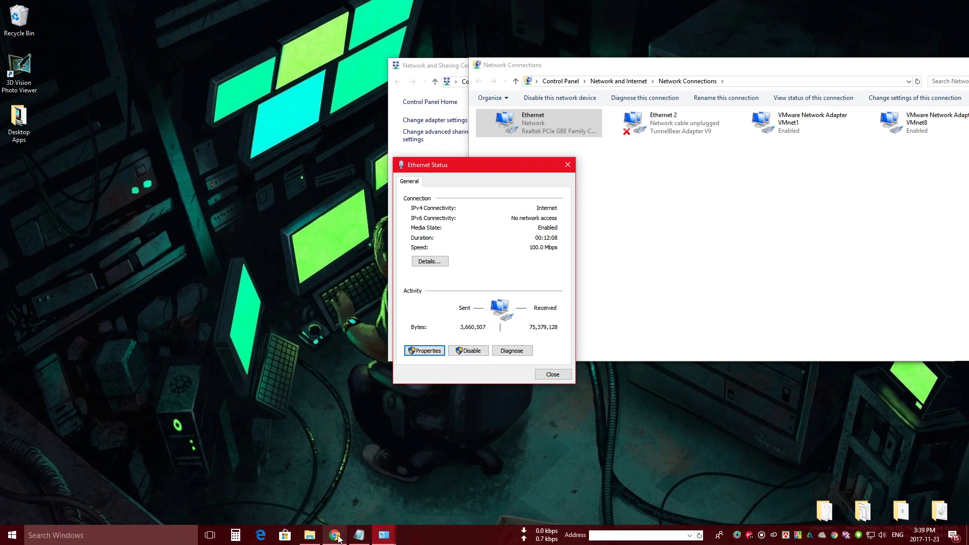
Step: Check internet access on The Civil Engineer Crowd's YouTube channel page in Chrome, then return to the Ethernet Status window
click(333, 537)
key(ctrl+1)
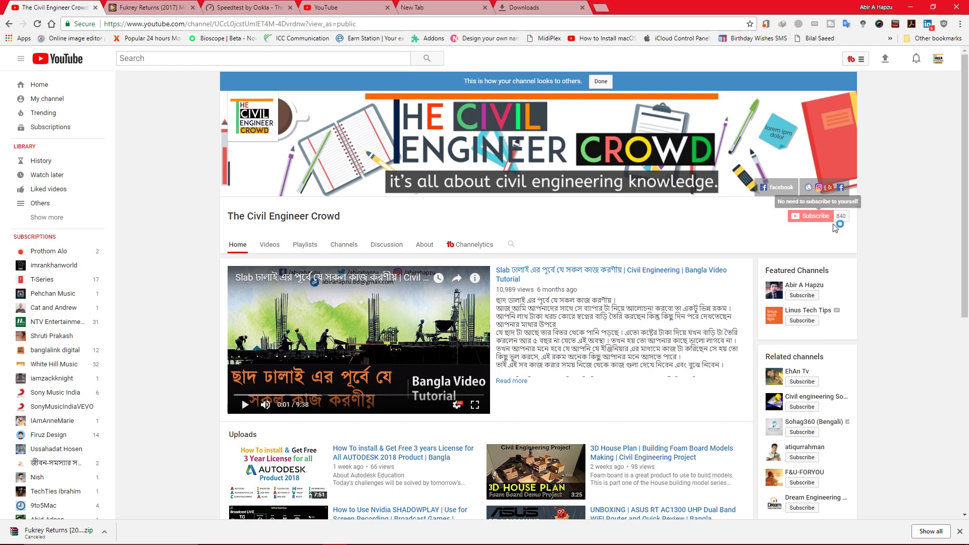
click(912, 6)
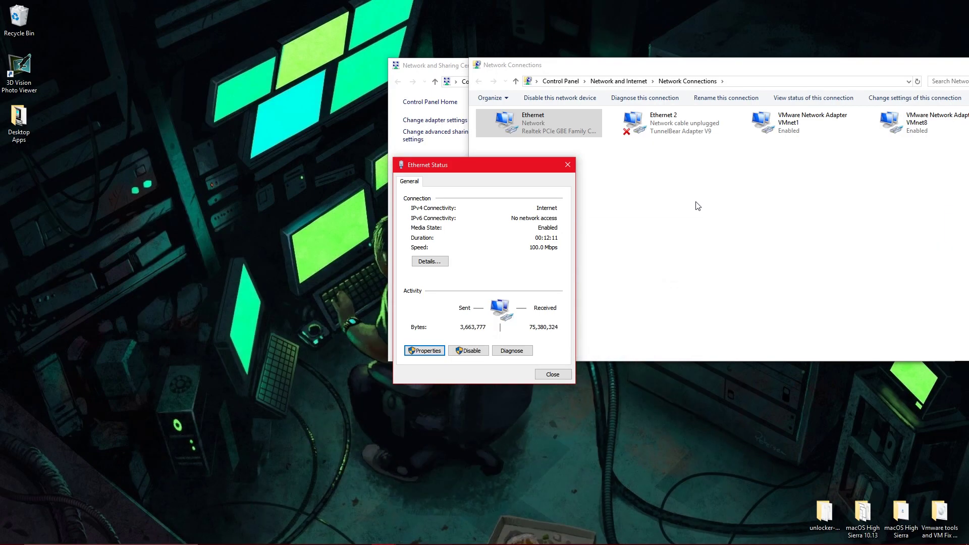